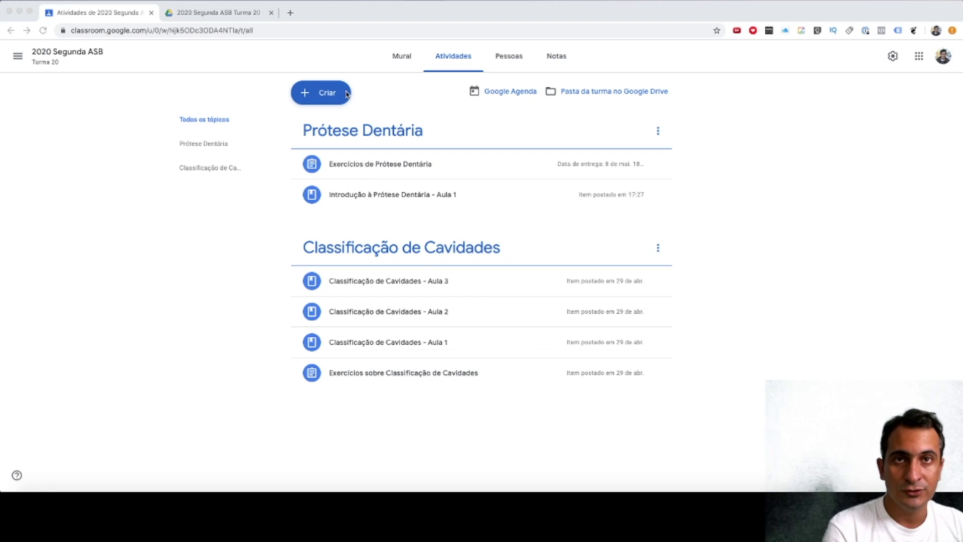
# Step: Start adding a new topic to the class's Atividades page
pyautogui.click(319, 93)
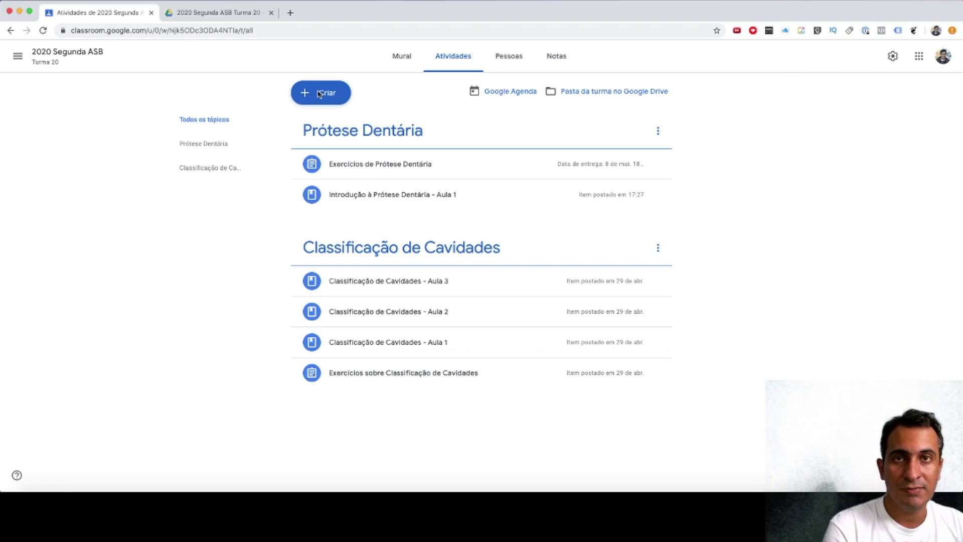
pyautogui.click(305, 95)
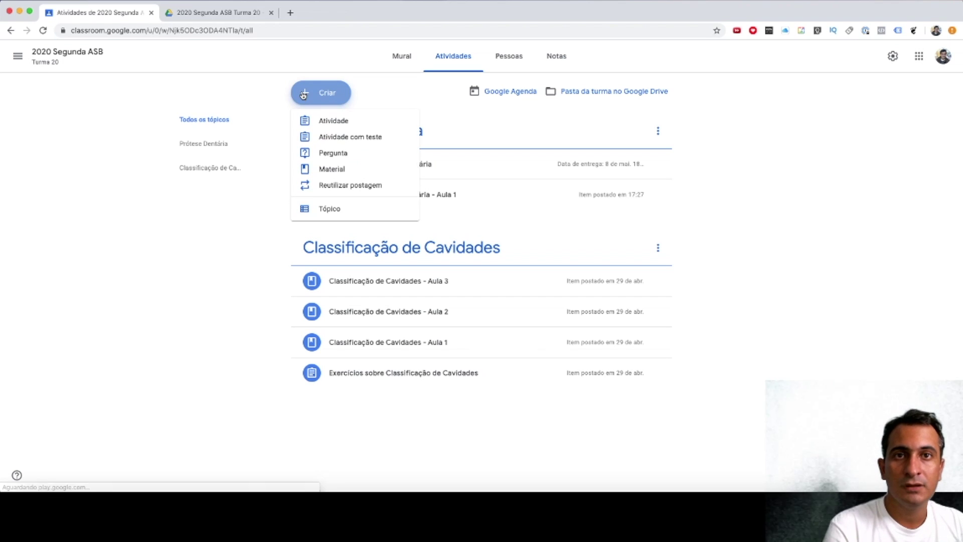
pyautogui.click(332, 215)
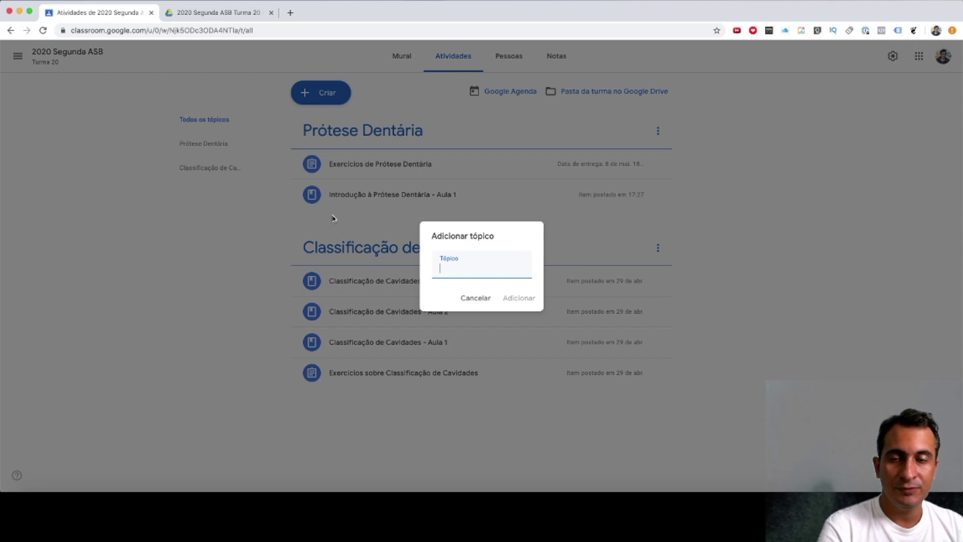
pyautogui.press('Escape')
pyautogui.write('Controle de ')
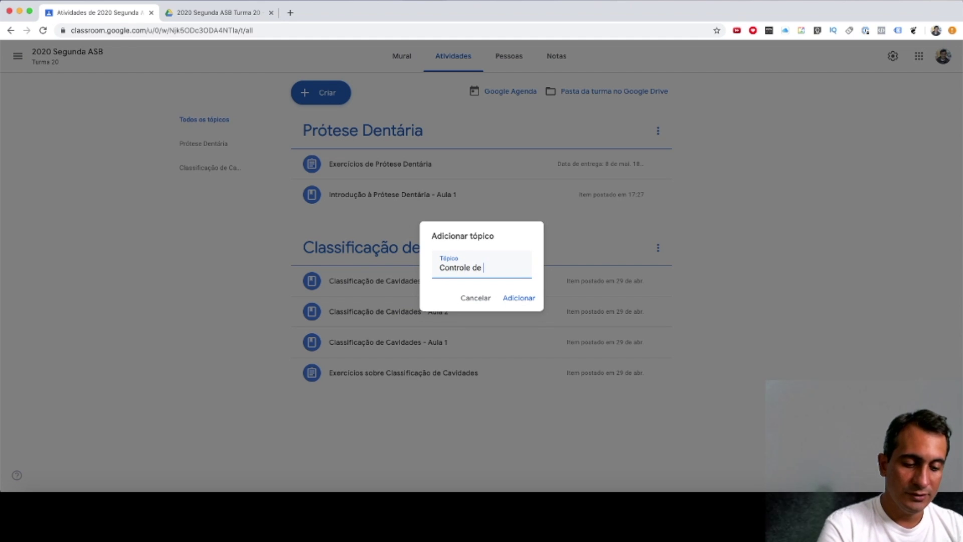
pyautogui.write('Frequ')
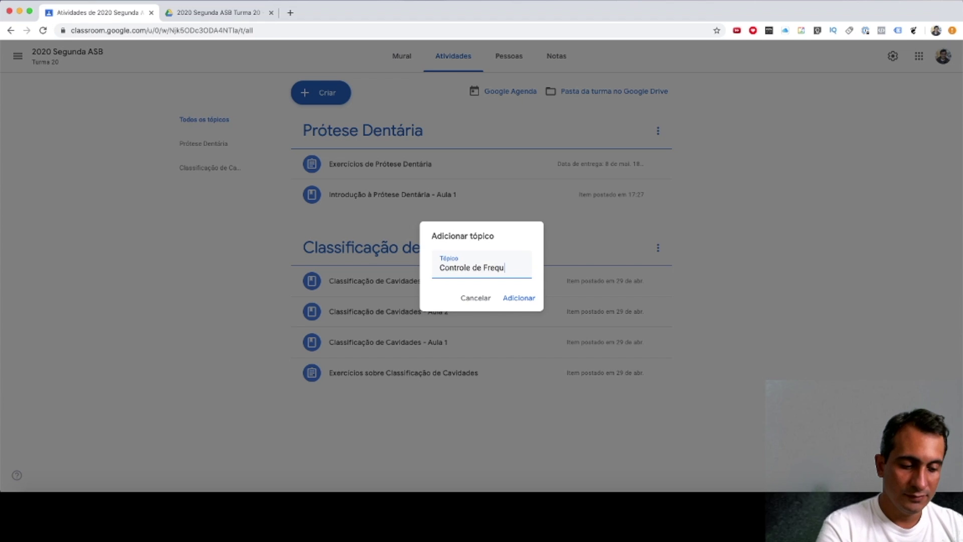
pyautogui.write('ên')
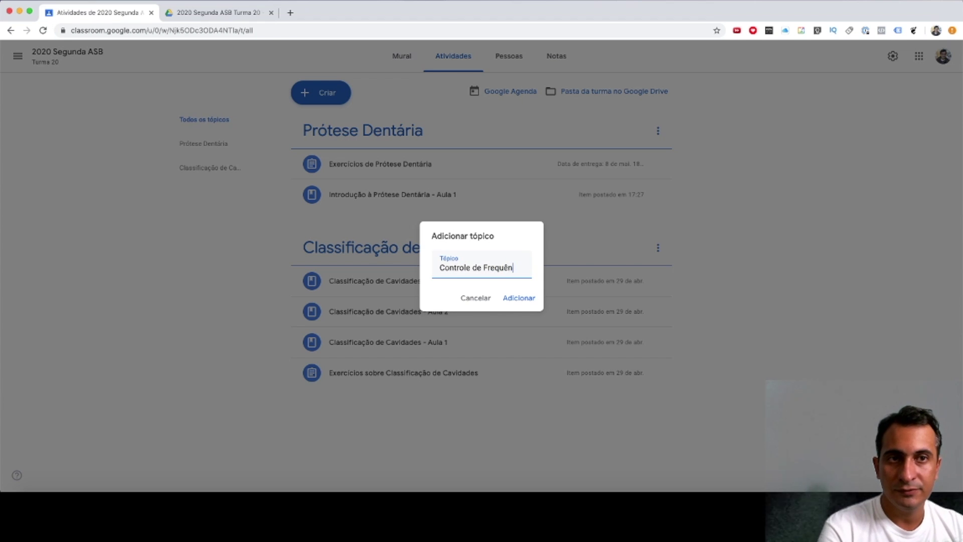
pyautogui.write('cia')
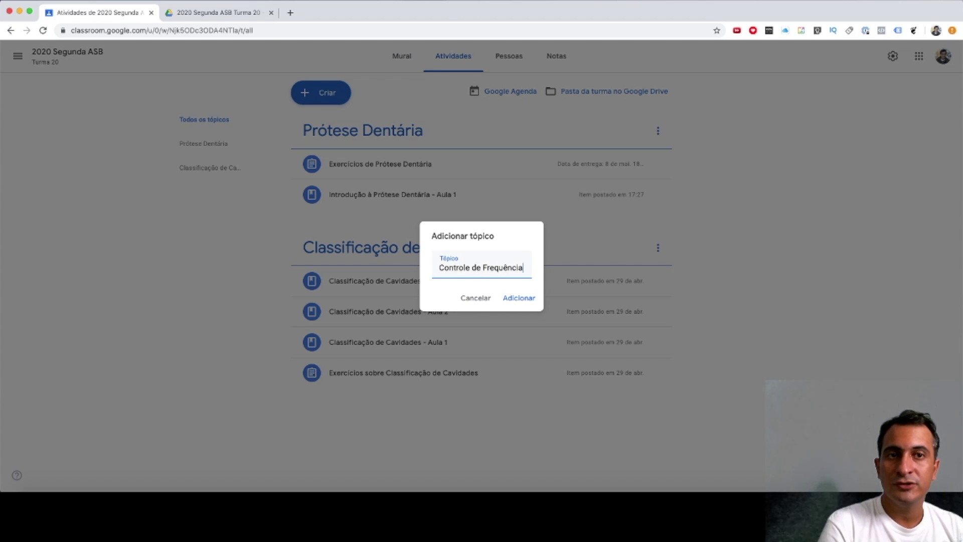
pyautogui.press('BackSpace')
pyautogui.press('BackSpace')
pyautogui.press('BackSpace')
pyautogui.press('BackSpace')
pyautogui.press('BackSpace')
pyautogui.press('BackSpace')
pyautogui.press('BackSpace')
pyautogui.press('BackSpace')
pyautogui.press('BackSpace')
pyautogui.press('BackSpace')
pyautogui.press('BackSpace')
pyautogui.press('BackSpace')
pyautogui.press('BackSpace')
pyautogui.press('BackSpace')
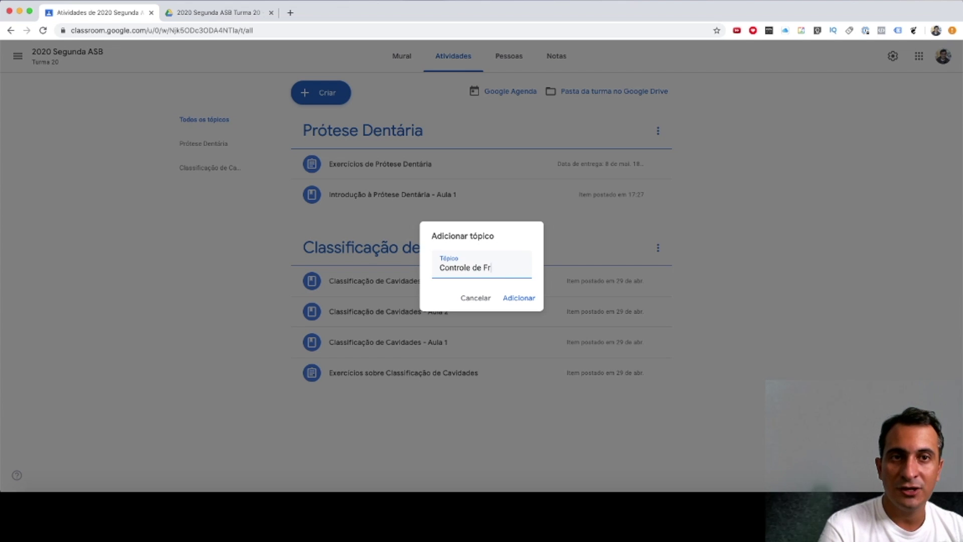
pyautogui.press('BackSpace')
pyautogui.press('BackSpace')
pyautogui.press('BackSpace')
pyautogui.press('BackSpace')
pyautogui.press('BackSpace')
pyautogui.press('BackSpace')
pyautogui.press('BackSpace')
pyautogui.press('BackSpace')
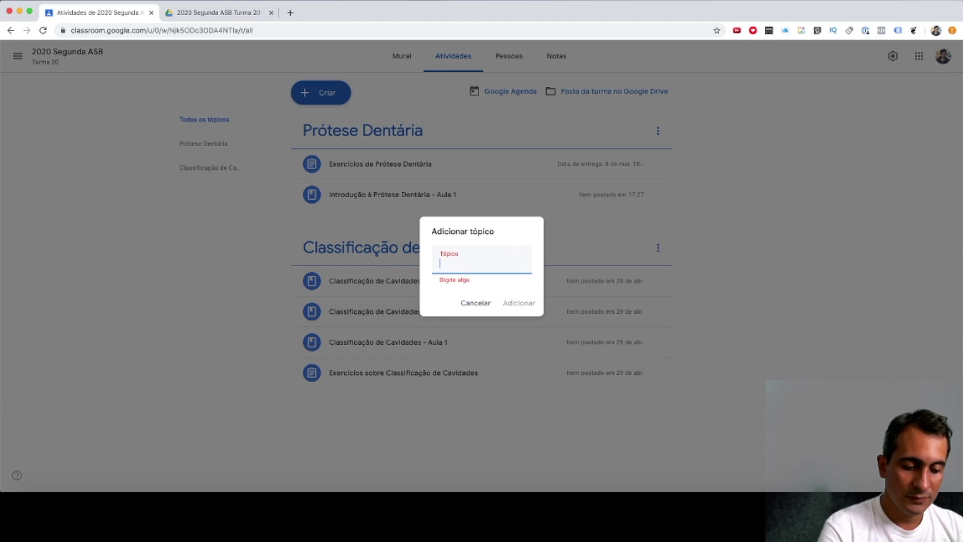
pyautogui.write('Chamada')
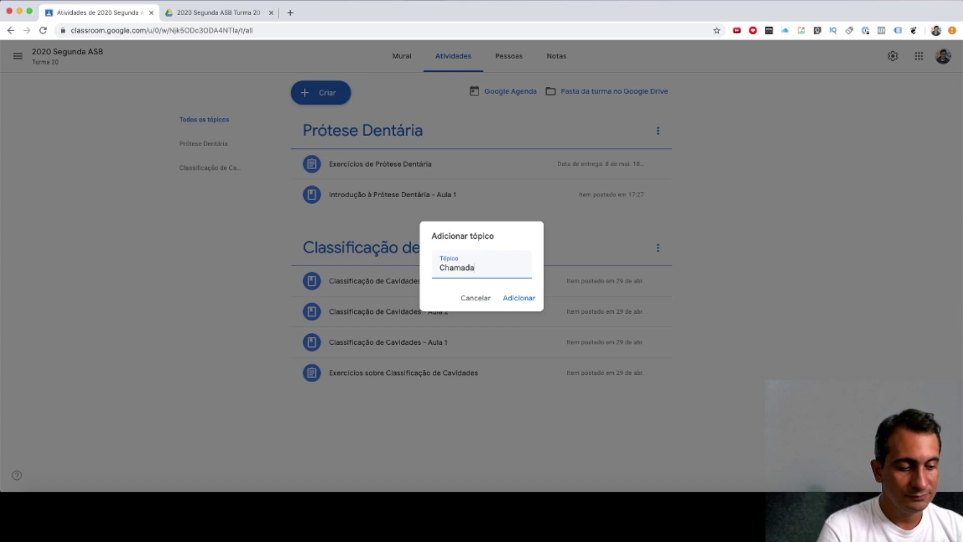
pyautogui.press('BackSpace')
pyautogui.press('BackSpace')
pyautogui.press('BackSpace')
pyautogui.press('BackSpace')
pyautogui.press('BackSpace')
pyautogui.press('BackSpace')
pyautogui.press('BackSpace')
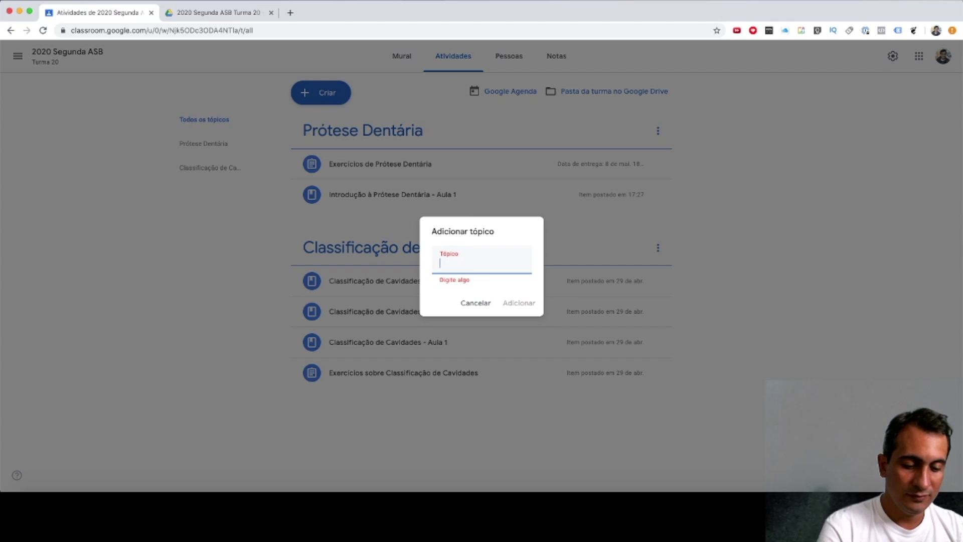
# Step: Name the new topic "Controle de Presença" and add it to the class
pyautogui.write('Control')
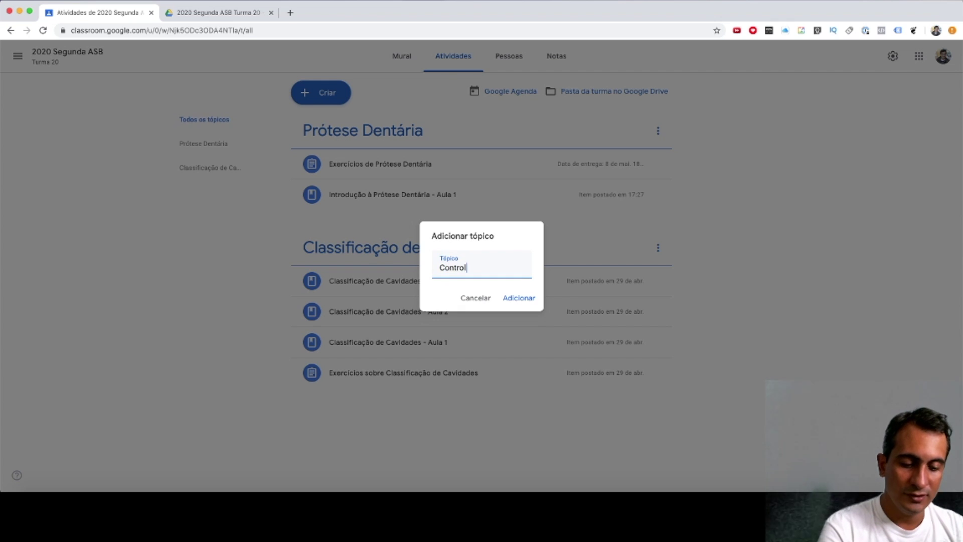
pyautogui.write('e de Presença')
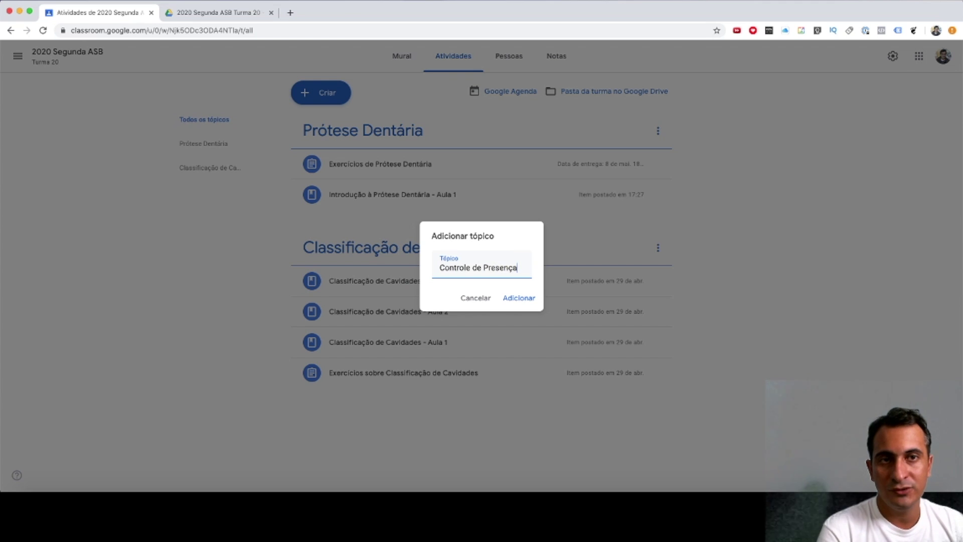
pyautogui.click(523, 301)
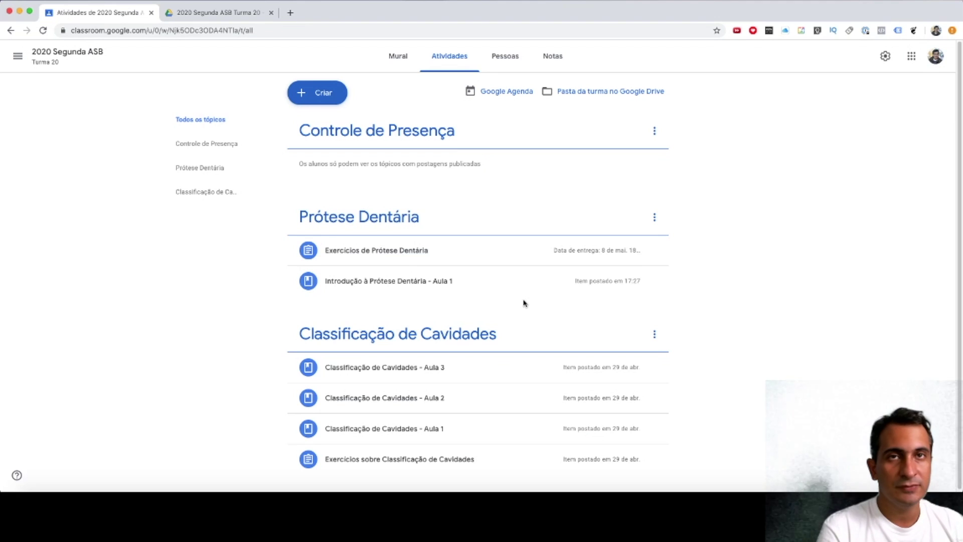
# Step: Create a new Pergunta post with the question "Você assistiu a primeira aula de prótese dentária?"
pyautogui.click(304, 93)
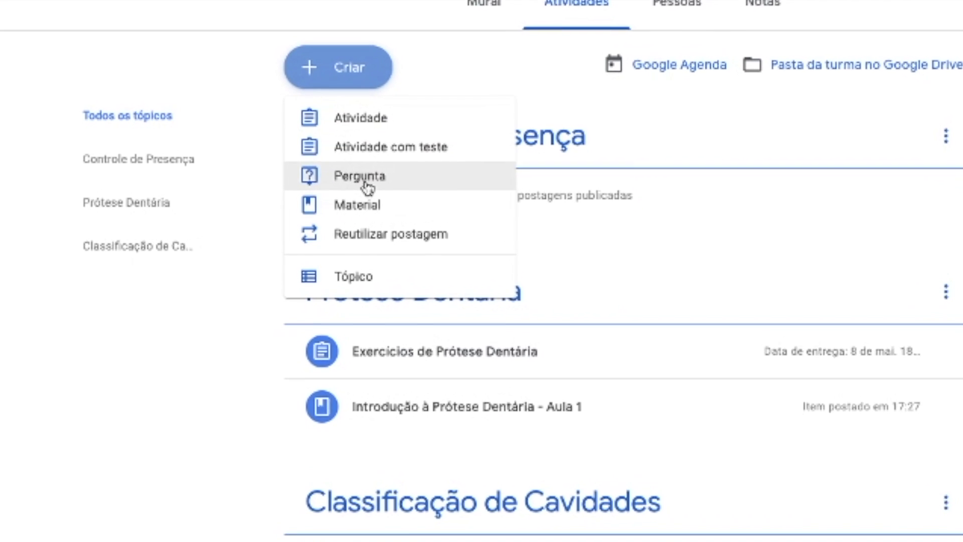
pyautogui.click(371, 188)
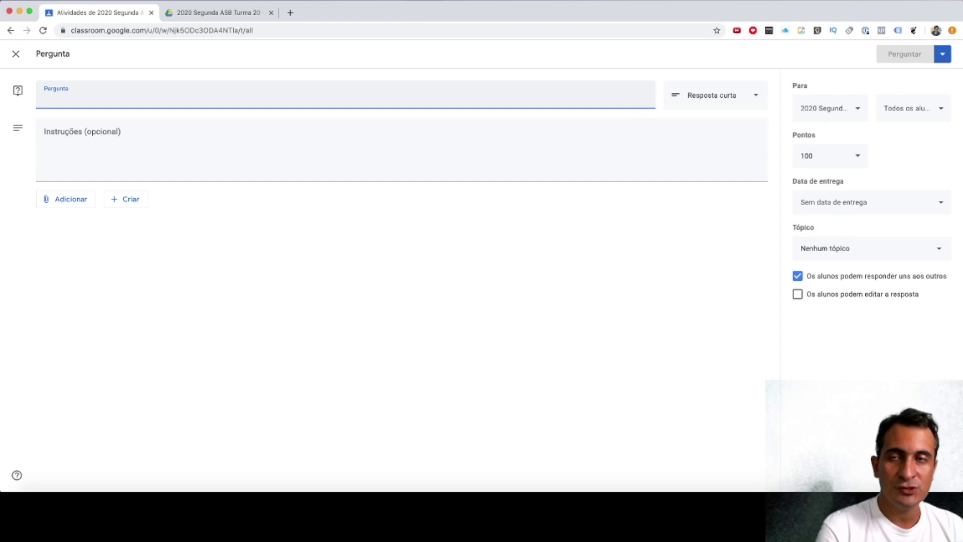
pyautogui.write('V')
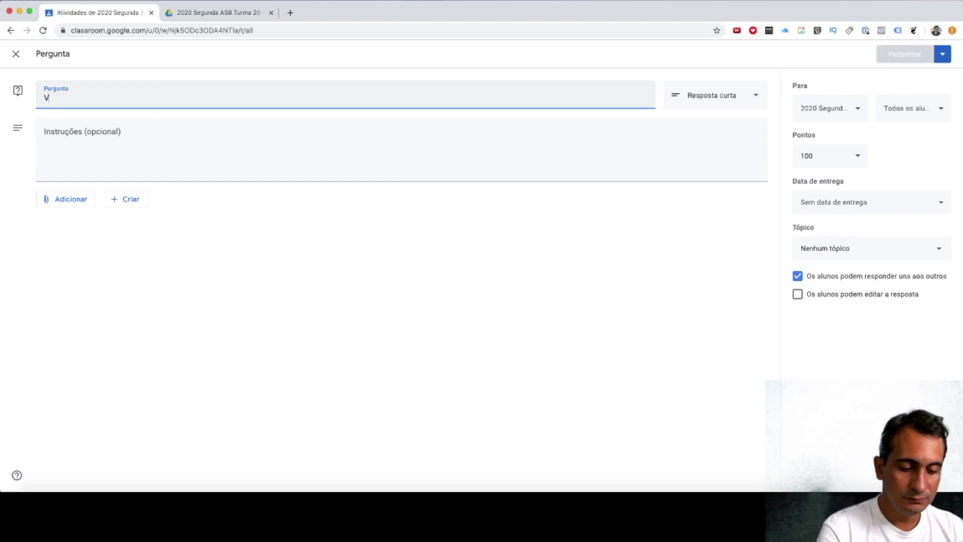
pyautogui.write('ocê ass')
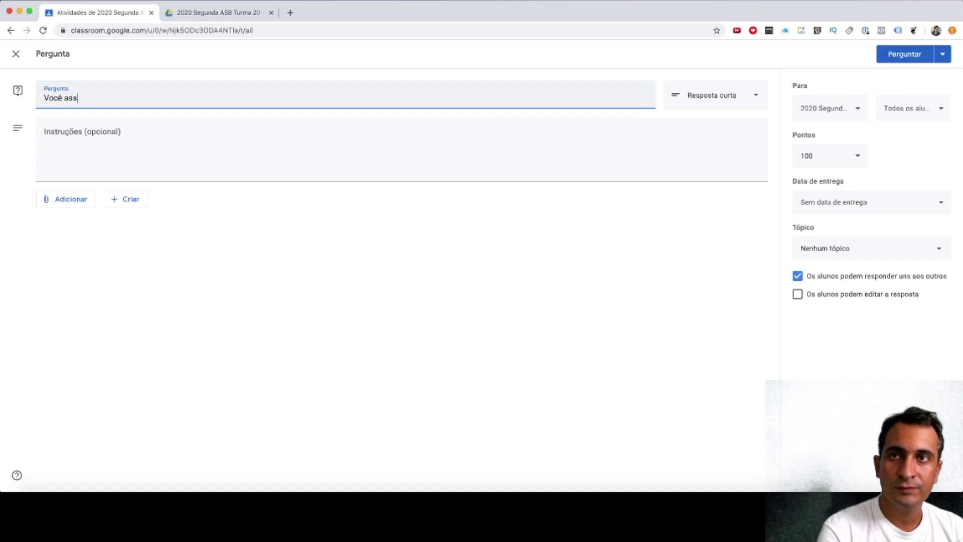
pyautogui.write('istiu ')
pyautogui.write('a primier')
pyautogui.press('BackSpace')
pyautogui.press('BackSpace')
pyautogui.press('BackSpace')
pyautogui.press('BackSpace')
pyautogui.press('BackSpace')
pyautogui.write('íem')
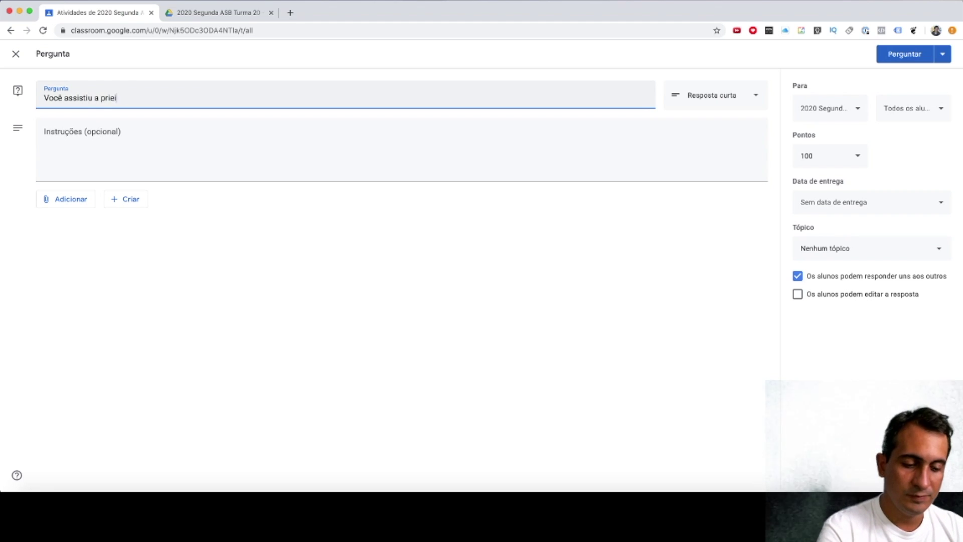
pyautogui.press('BackSpace')
pyautogui.press('BackSpace')
pyautogui.press('BackSpace')
pyautogui.press('BackSpace')
pyautogui.write('imeira ')
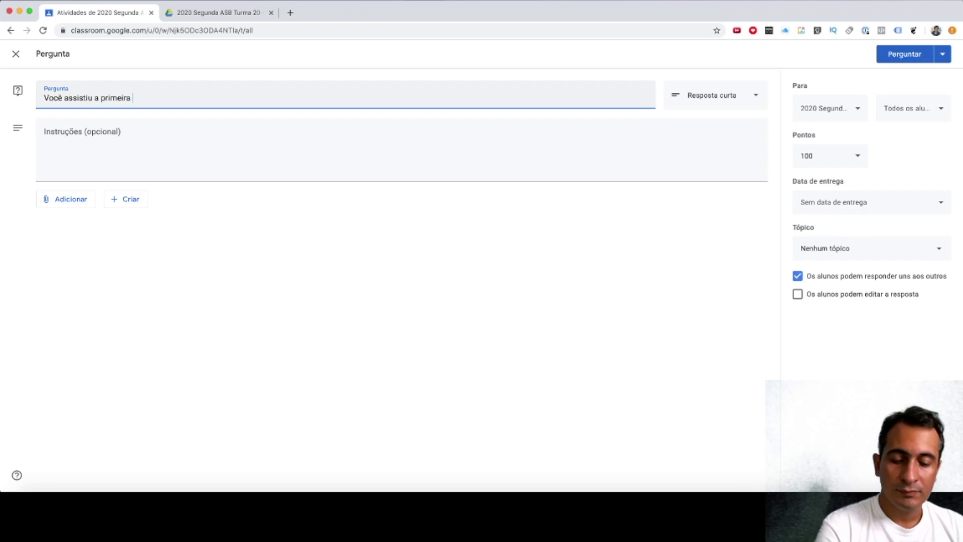
pyautogui.write('aula ')
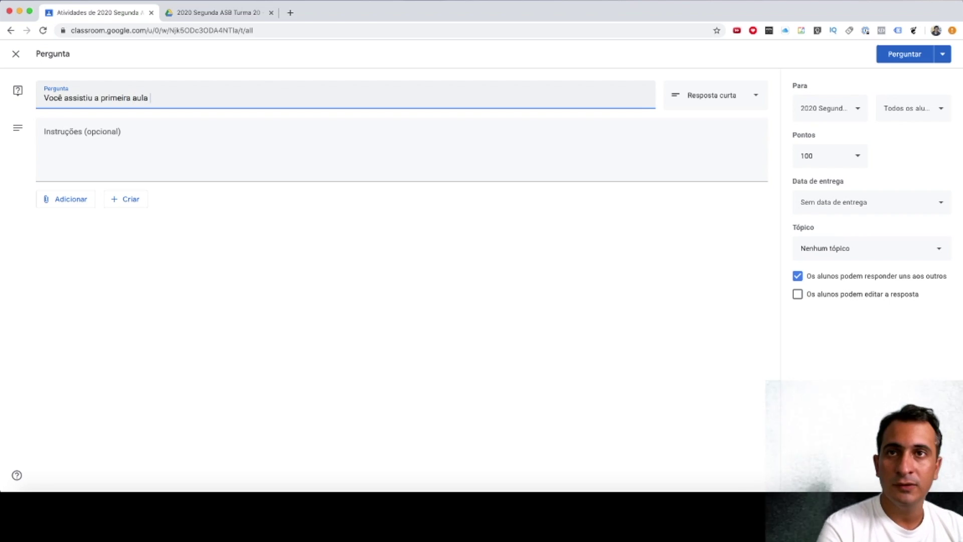
pyautogui.write('de pró')
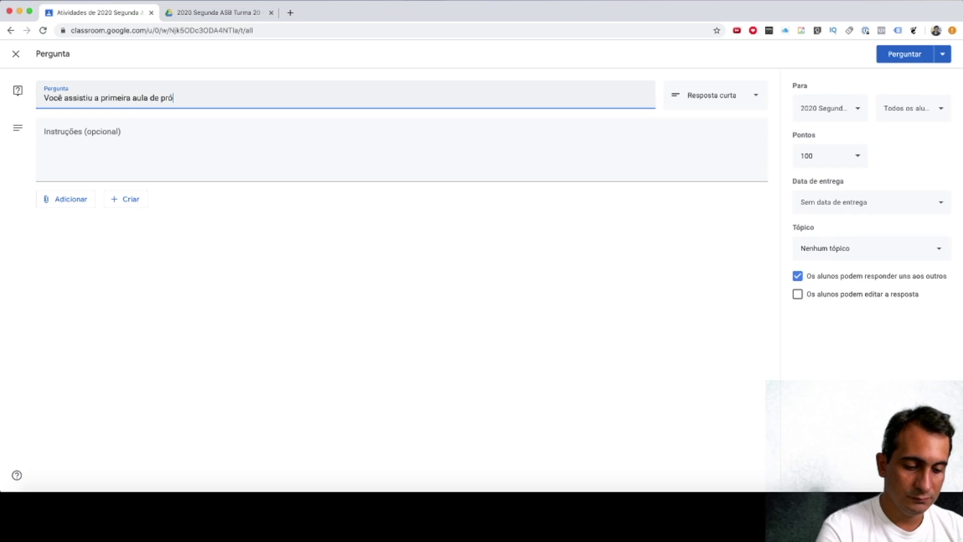
pyautogui.write("tese dent'saaria")
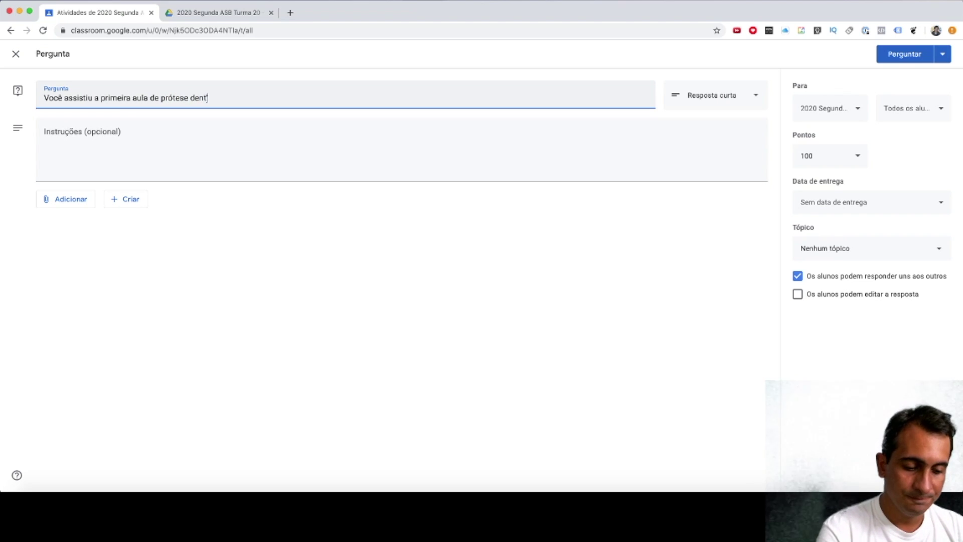
pyautogui.press('BackSpace')
pyautogui.press('BackSpace')
pyautogui.press('BackSpace')
pyautogui.press('BackSpace')
pyautogui.press('BackSpace')
pyautogui.press('BackSpace')
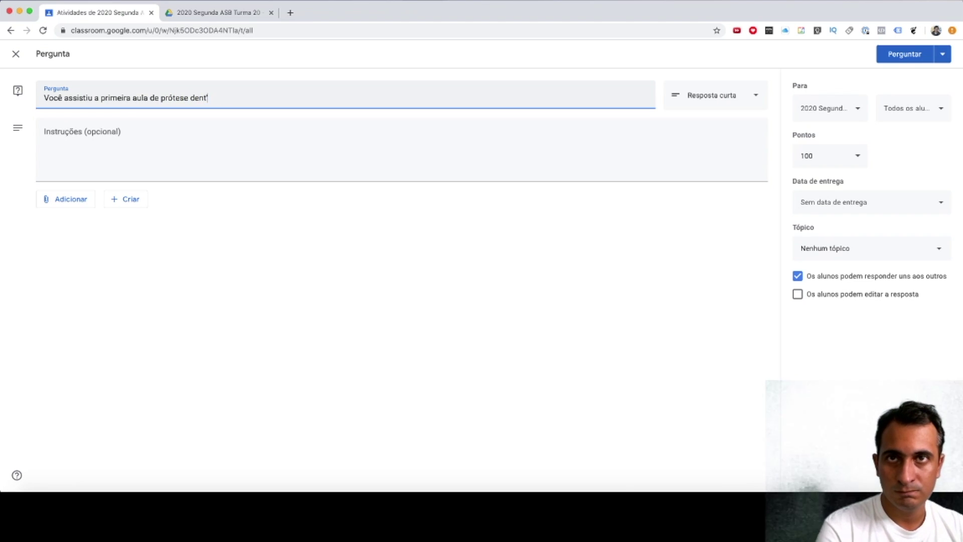
pyautogui.write('ária')
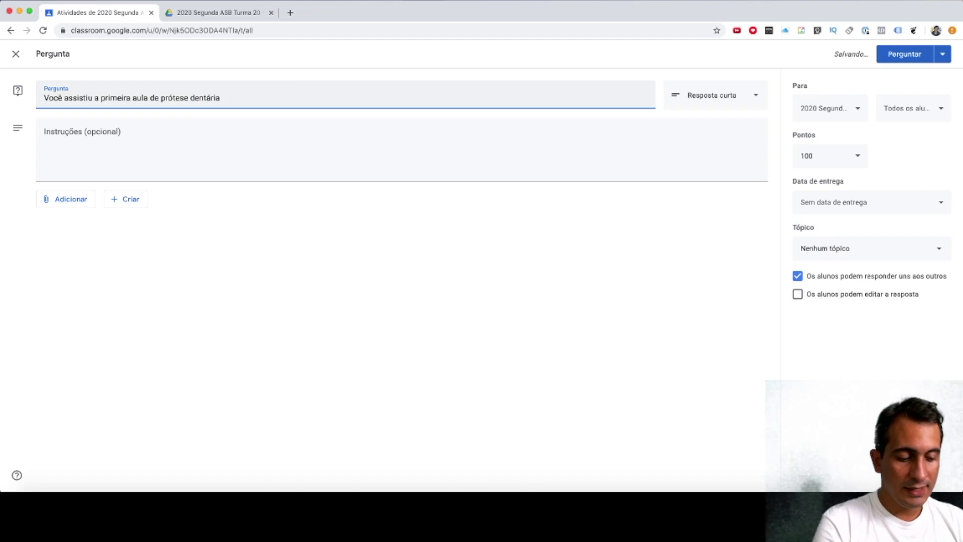
pyautogui.write('?')
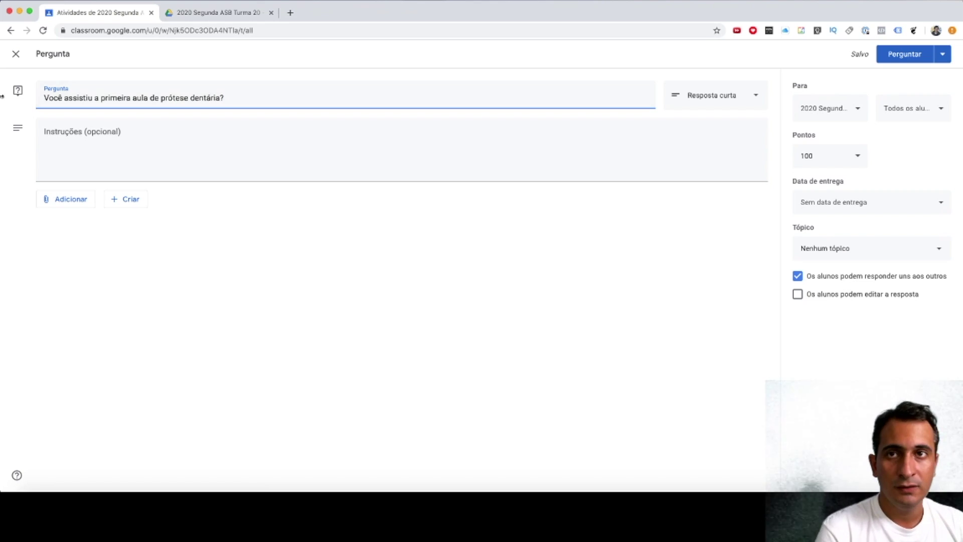
# Step: Enter "Responda de forma objetiva." as the question's optional instructions
pyautogui.click(101, 153)
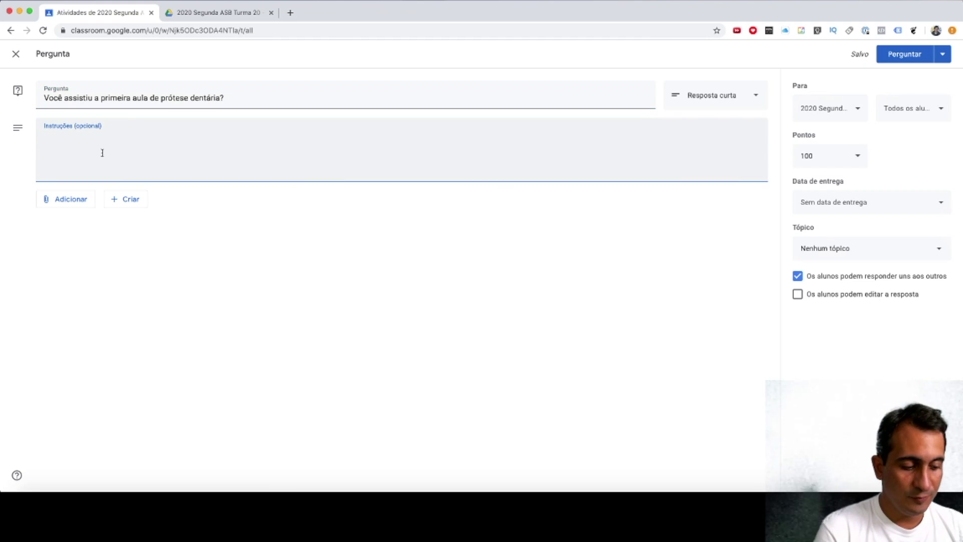
pyautogui.write('R')
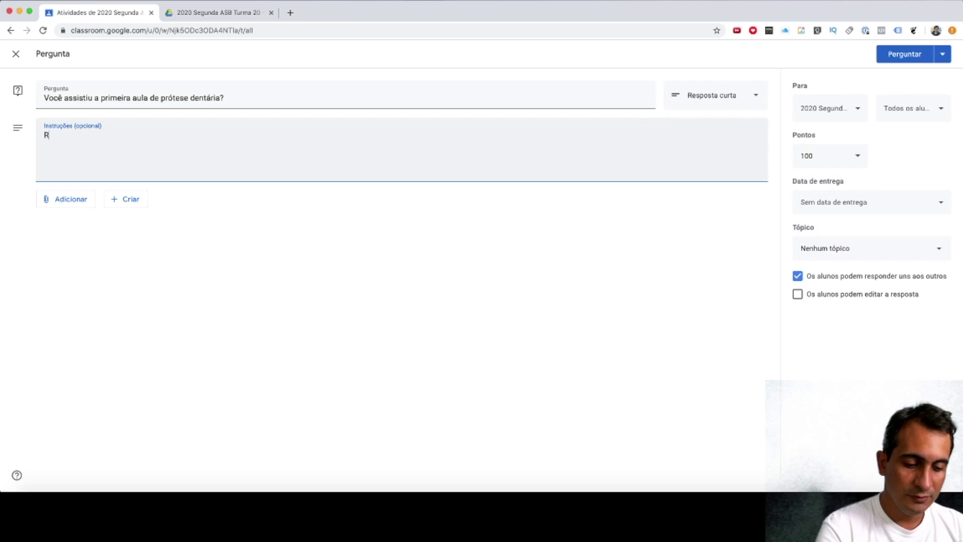
pyautogui.write('esponda ')
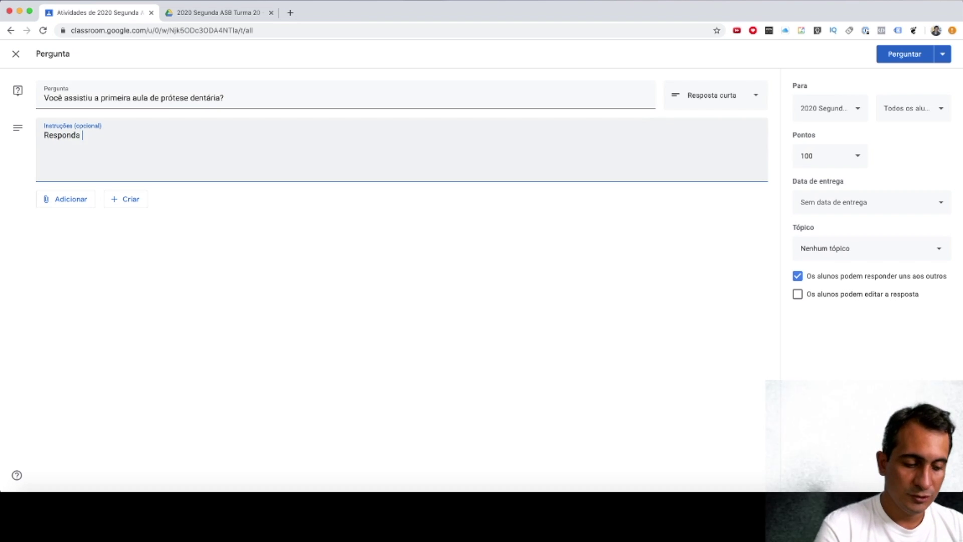
pyautogui.write('de forma objetiva')
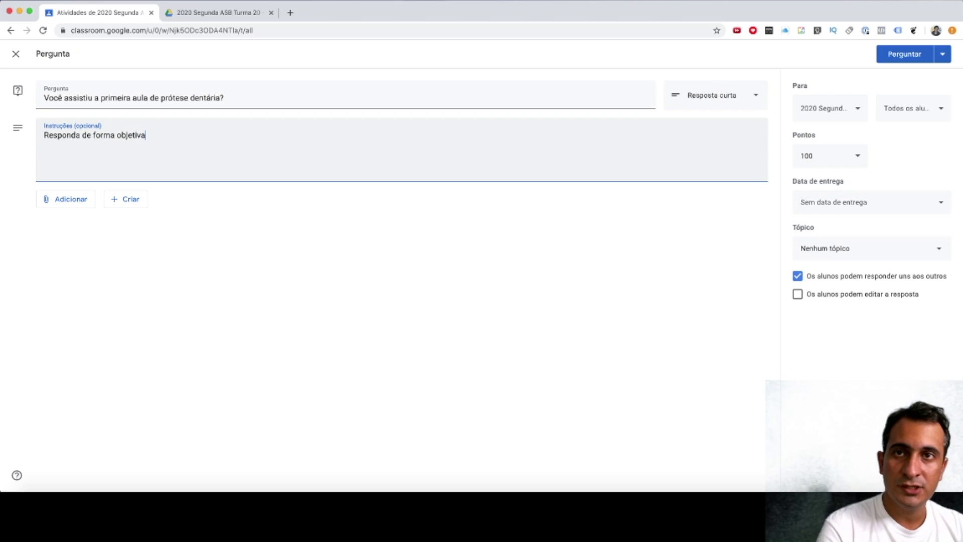
pyautogui.write('.')
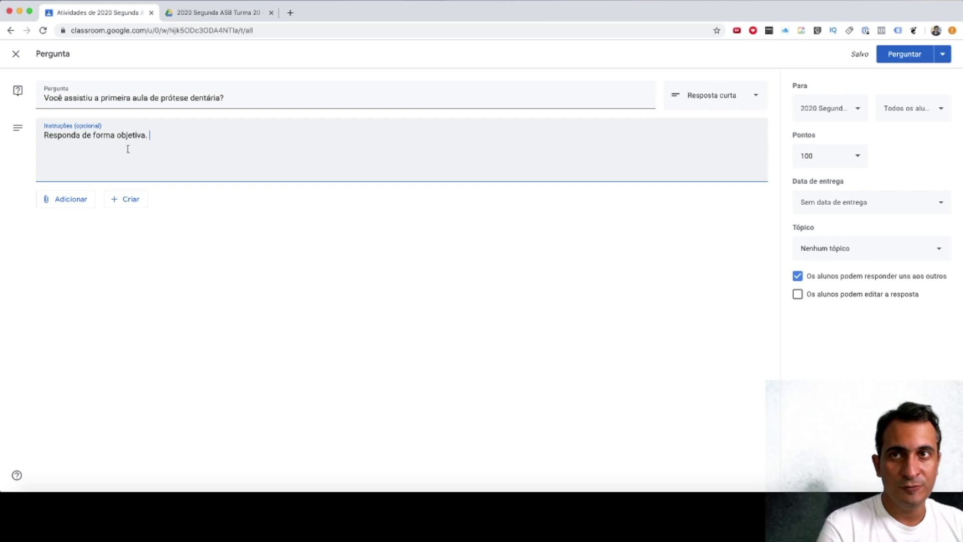
# Step: Try both answer types for the question, Múltipla escolha and Resposta curta, and settle on Múltipla escolha
pyautogui.click(718, 99)
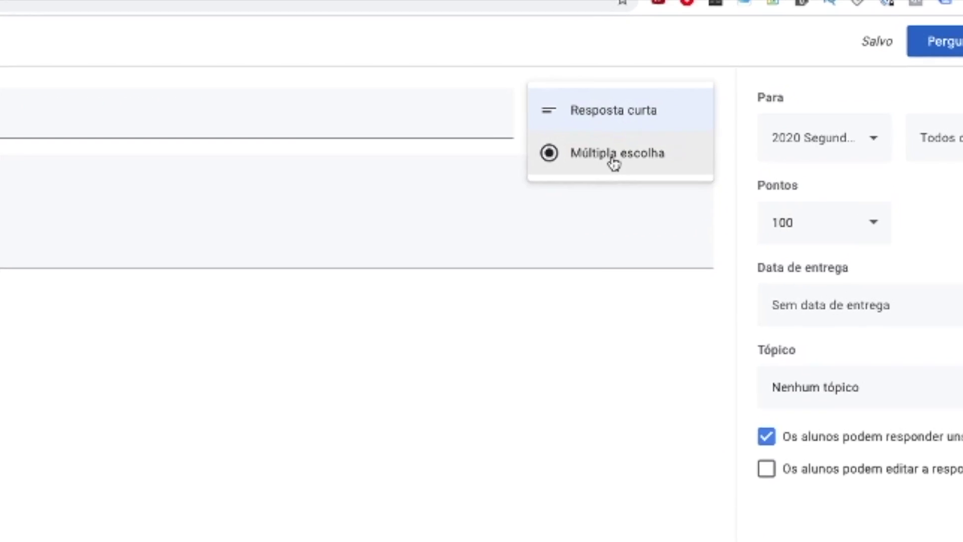
pyautogui.click(579, 178)
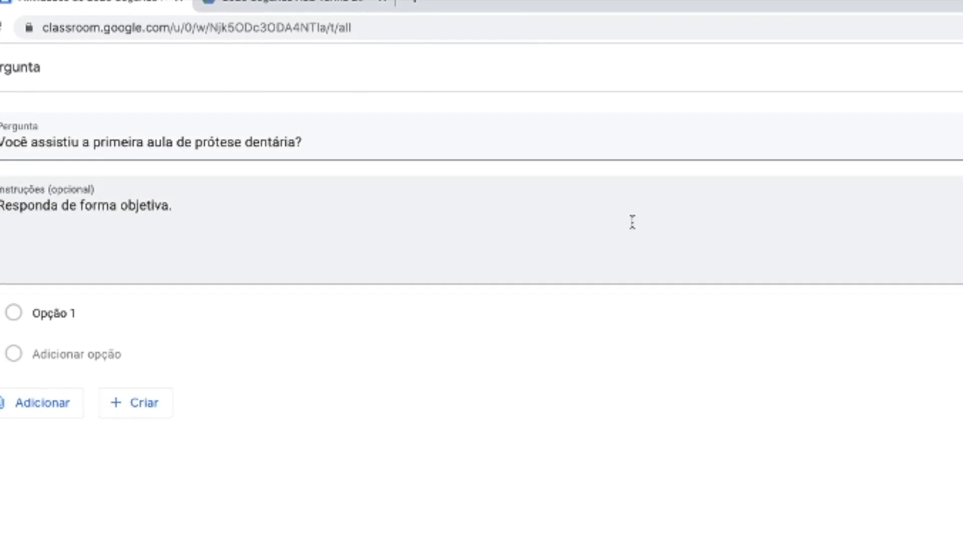
pyautogui.click(701, 99)
pyautogui.click(711, 76)
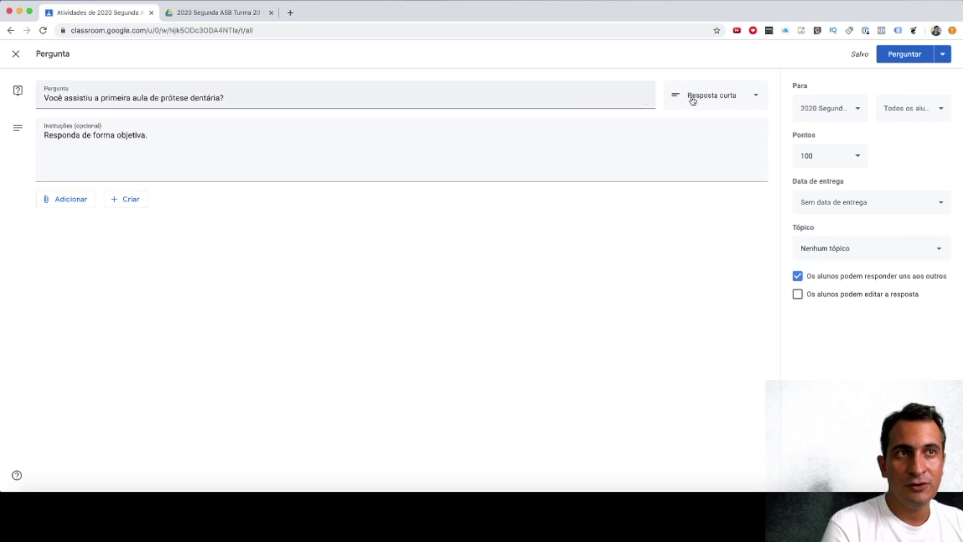
pyautogui.click(739, 98)
pyautogui.click(732, 112)
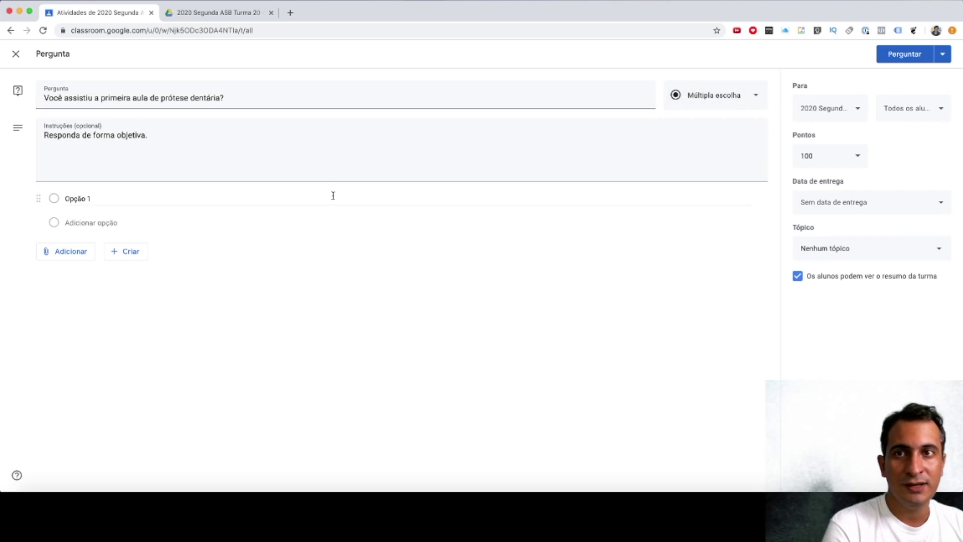
# Step: Set the question's first answer option to "Sim. Assisti ao vivo."
pyautogui.click(103, 198)
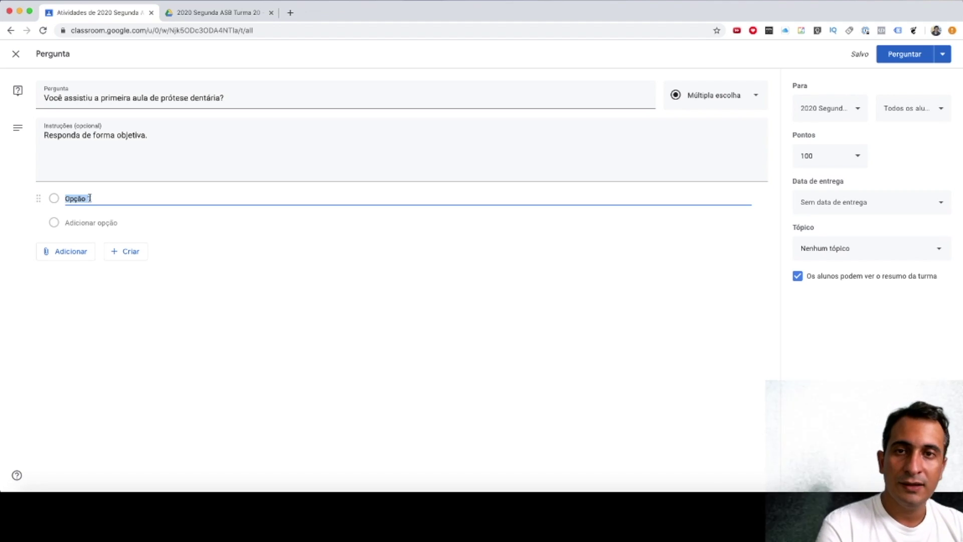
pyautogui.write('Sim. Assis')
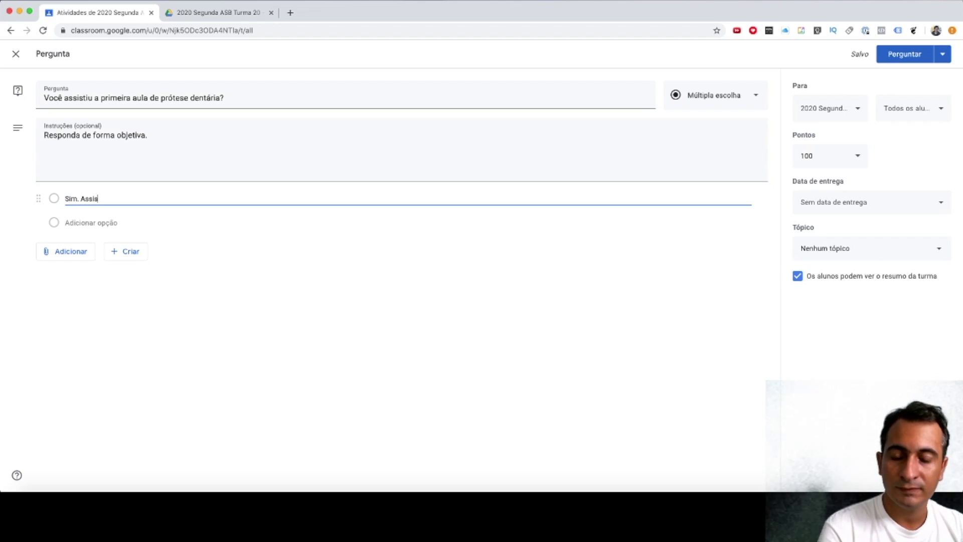
pyautogui.write('ti ao vivo')
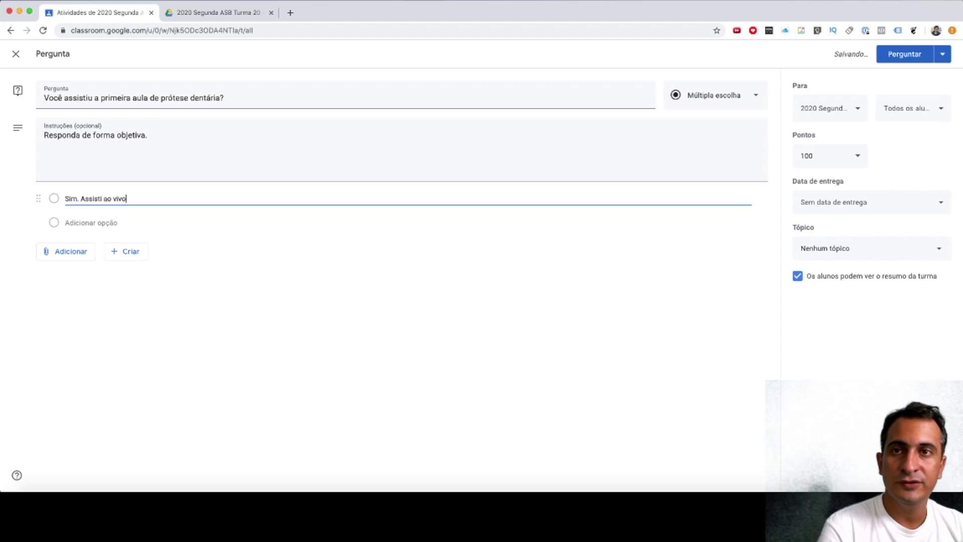
pyautogui.write('.')
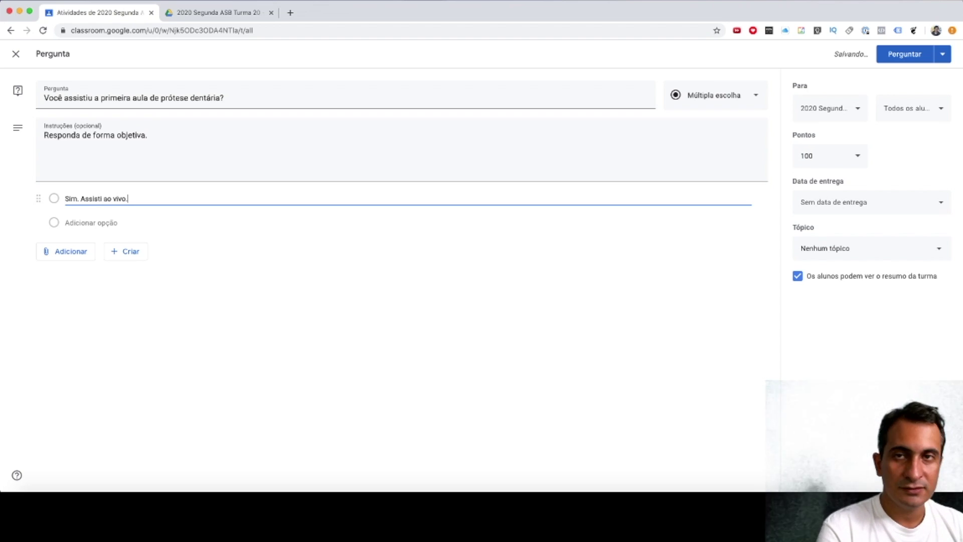
# Step: Add a second answer option reading "Sim. Assisti depois do horário da aula."
pyautogui.click(87, 222)
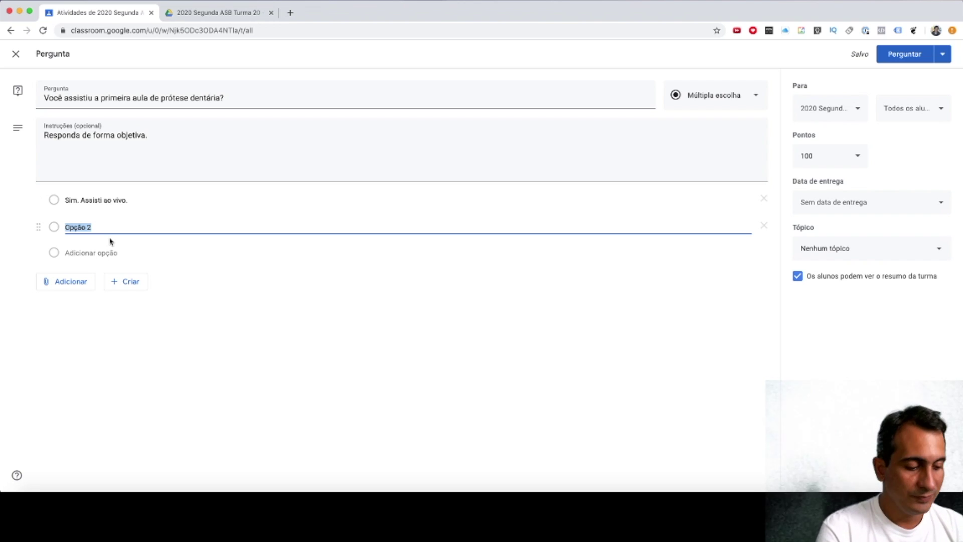
pyautogui.write('Sim')
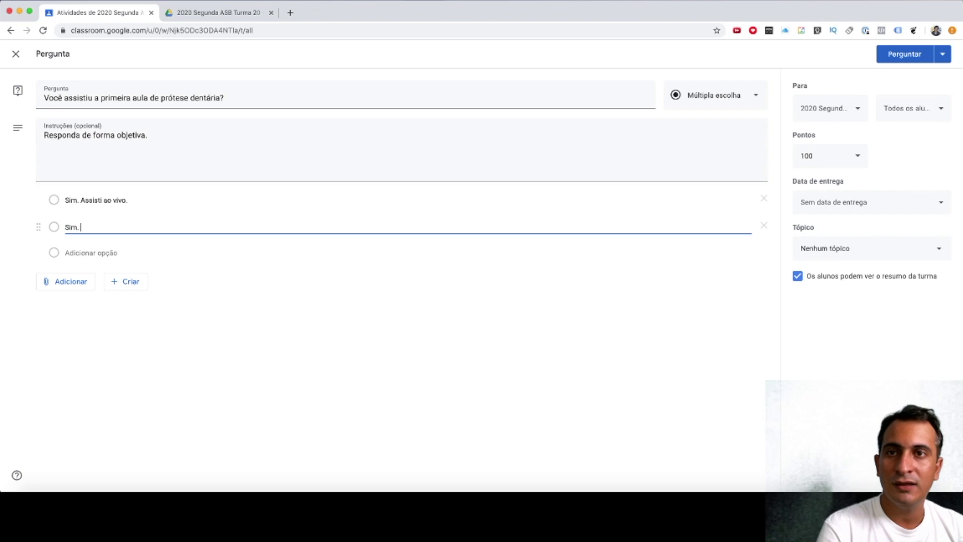
pyautogui.write('. A')
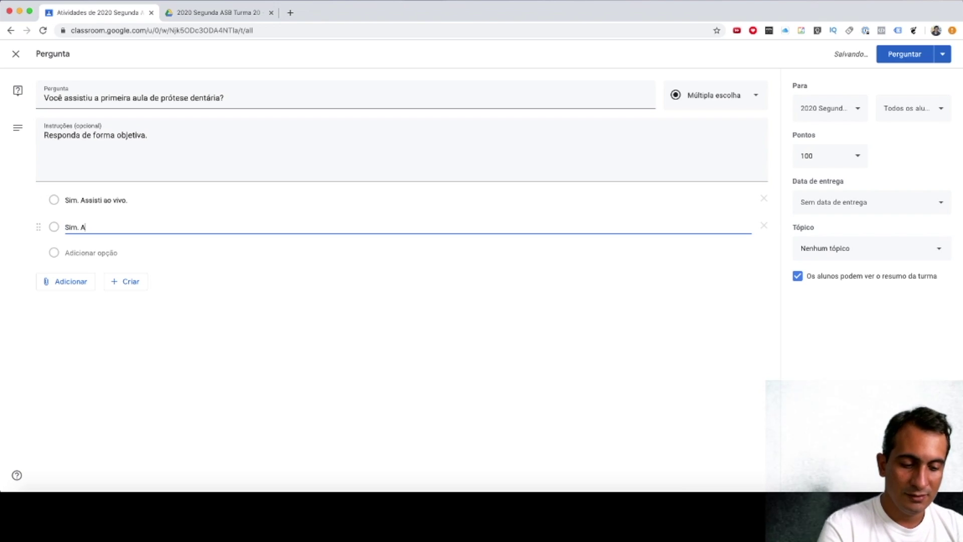
pyautogui.write('ssist')
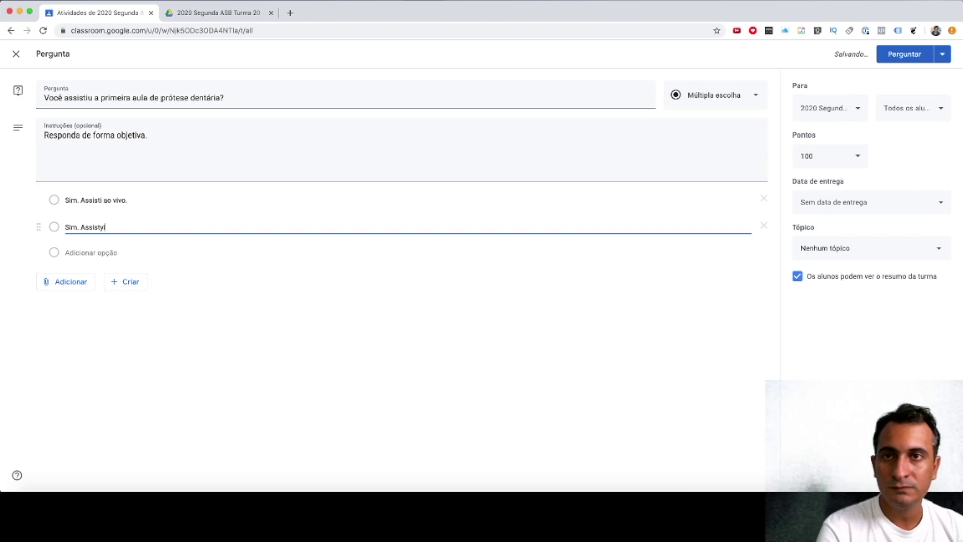
pyautogui.write('i depoi')
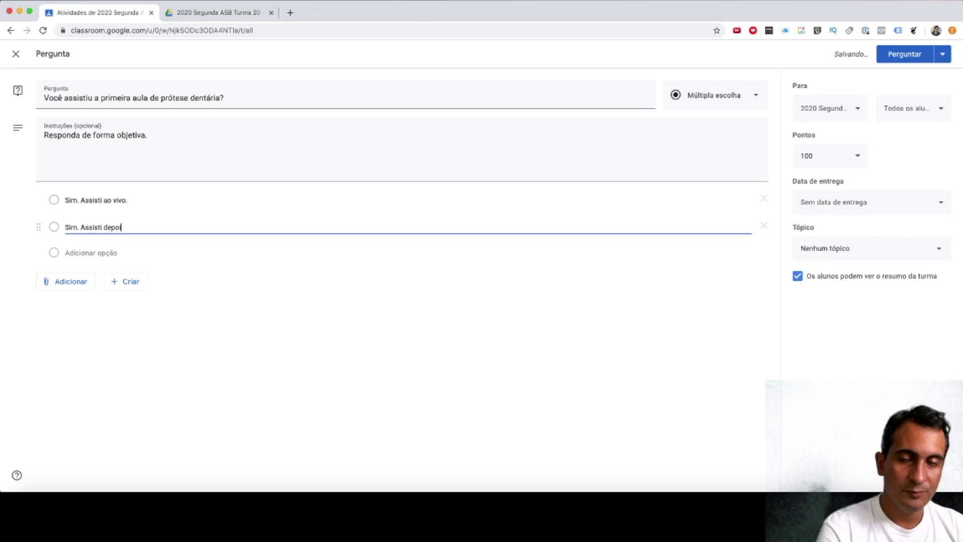
pyautogui.write('s do hor')
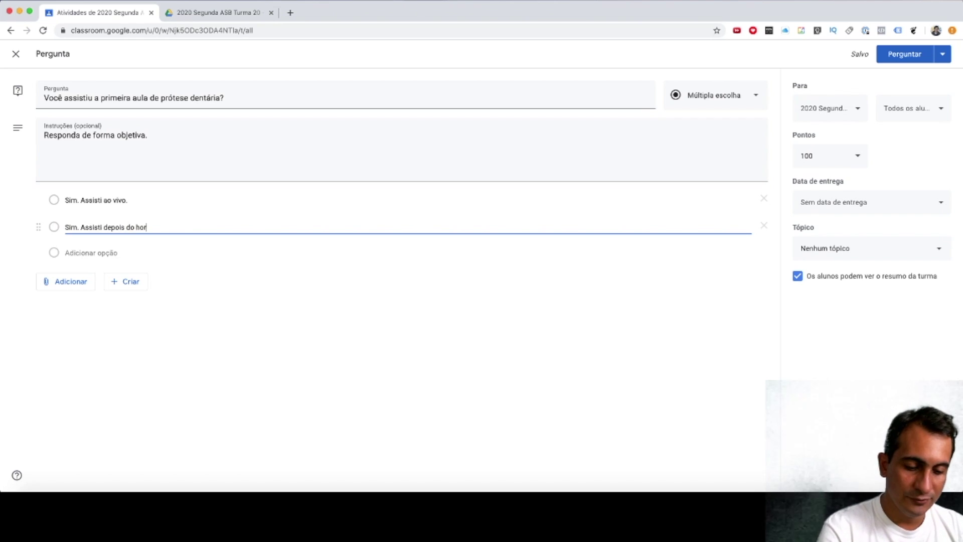
pyautogui.write('ário da aula.')
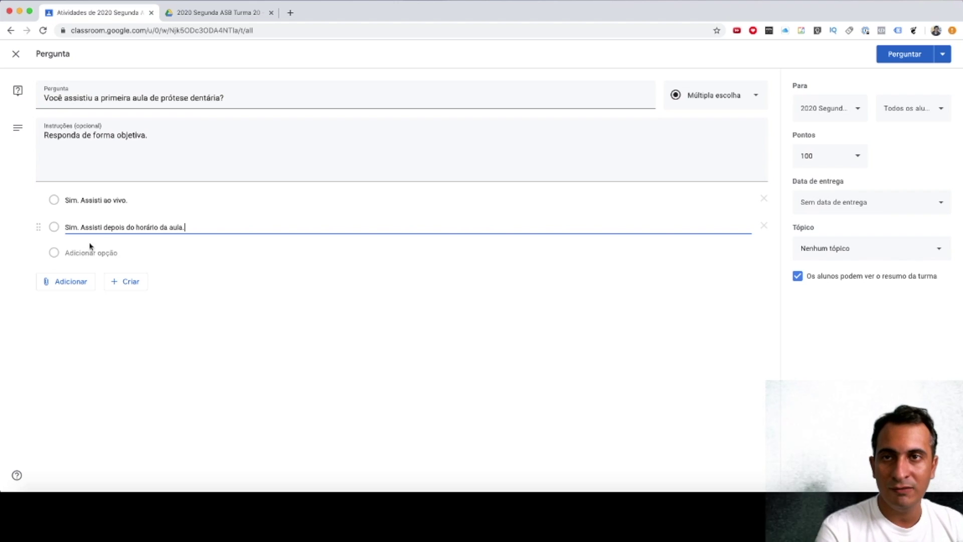
# Step: Add a third answer option reading "Não. Não assisti ainda a aula"
pyautogui.click(105, 259)
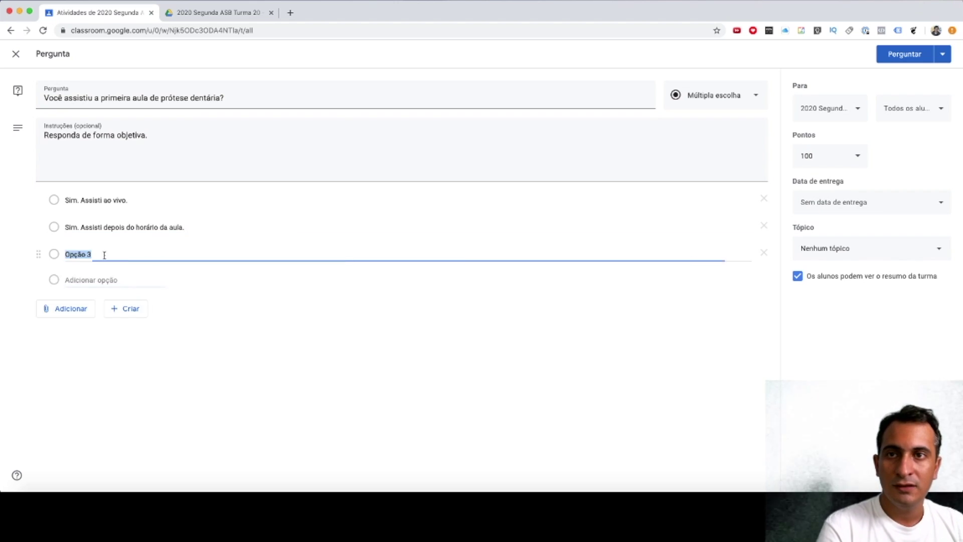
pyautogui.write('N')
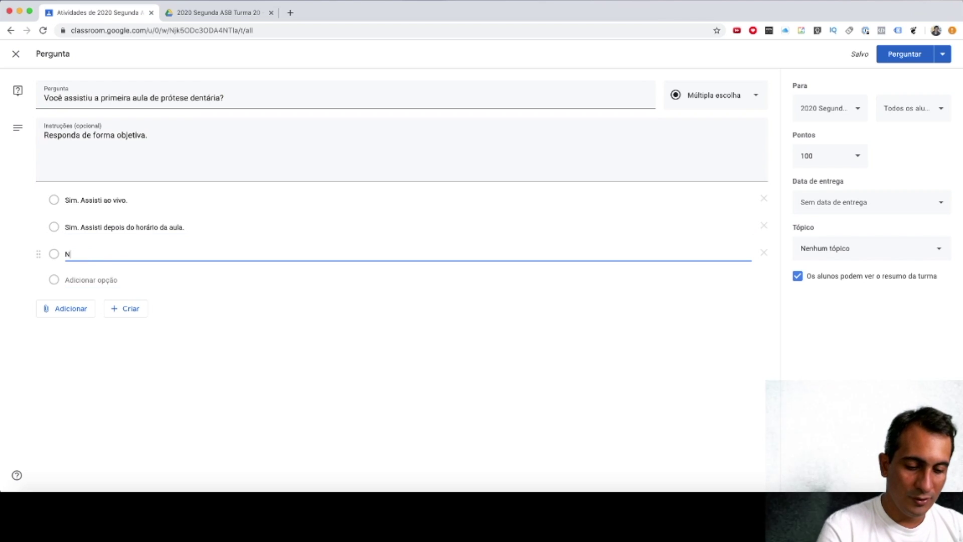
pyautogui.write('ão. Nm')
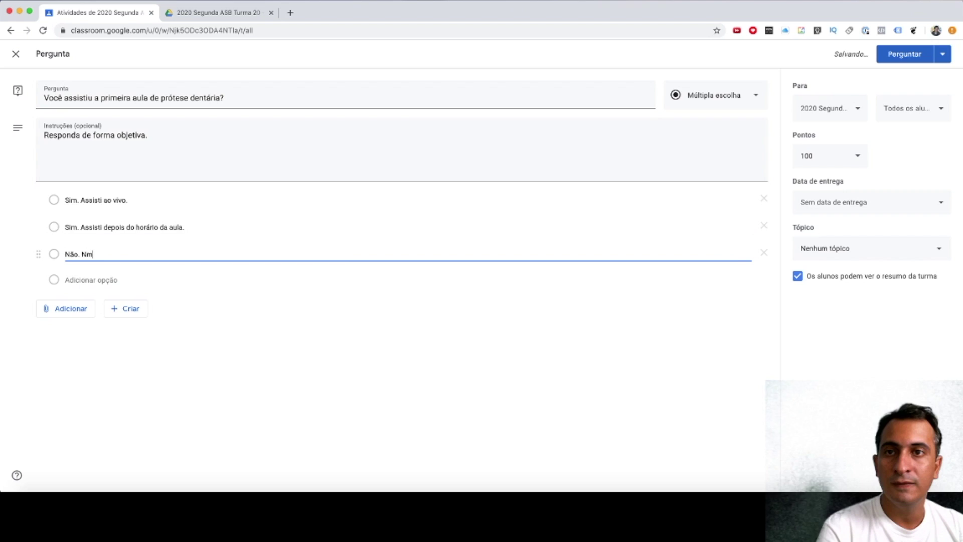
pyautogui.press('BackSpace')
pyautogui.write('ão')
pyautogui.write(' assi')
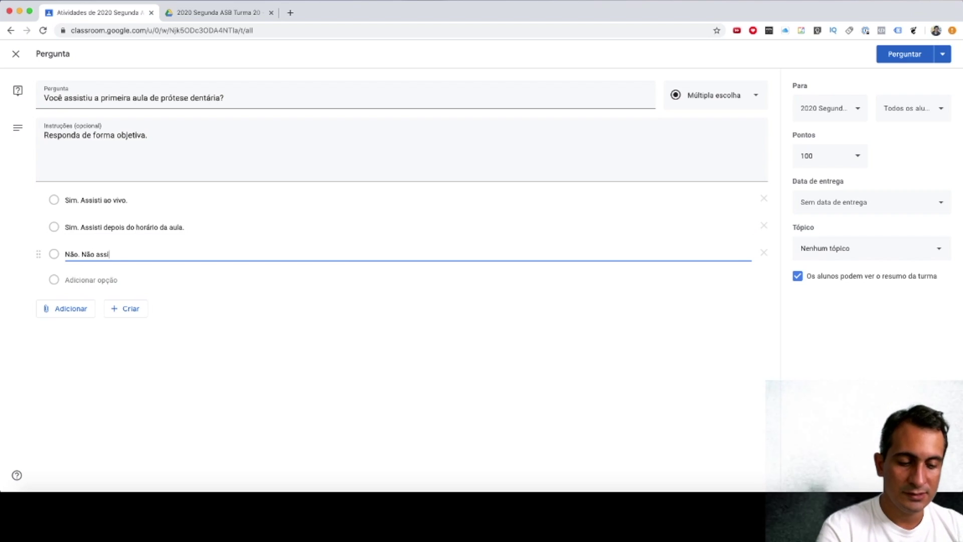
pyautogui.write('ti ainda a aula')
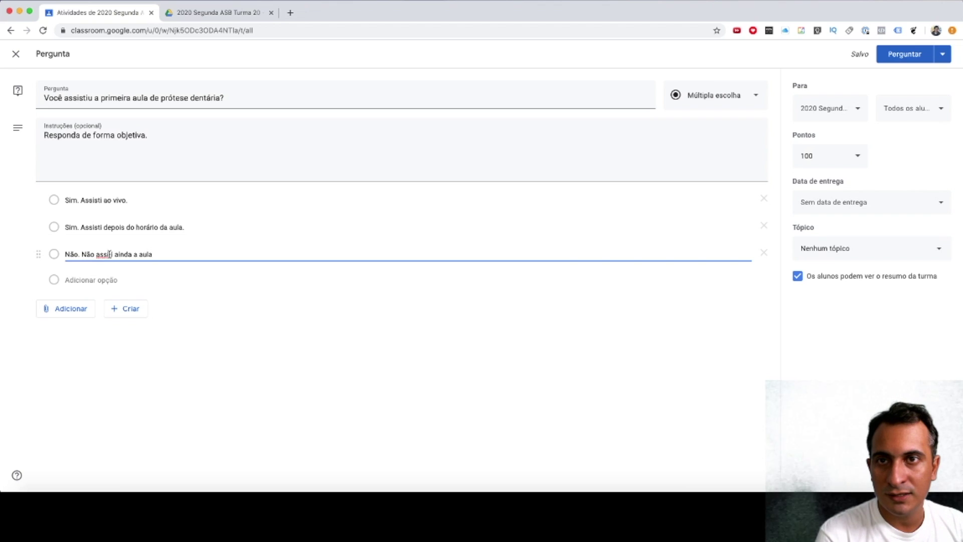
pyautogui.write('s')
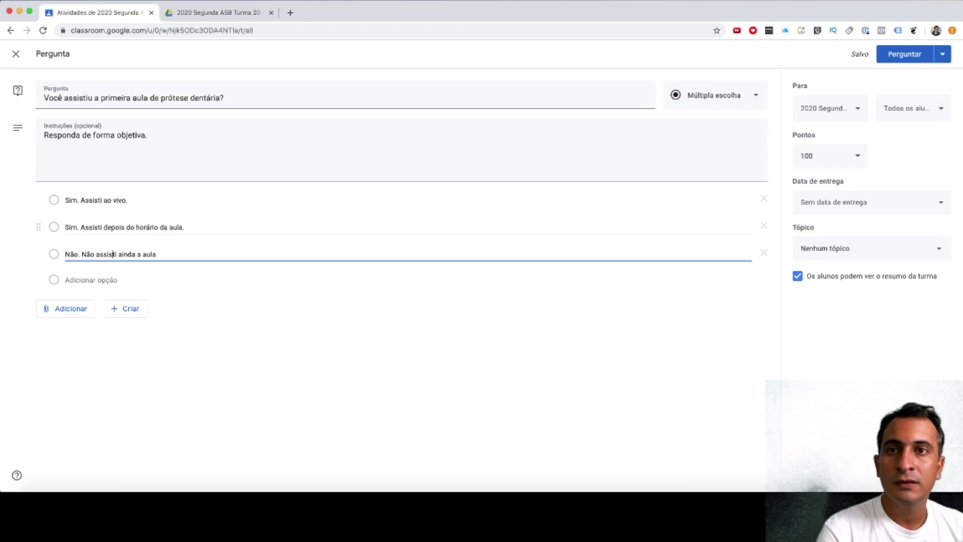
pyautogui.click(187, 284)
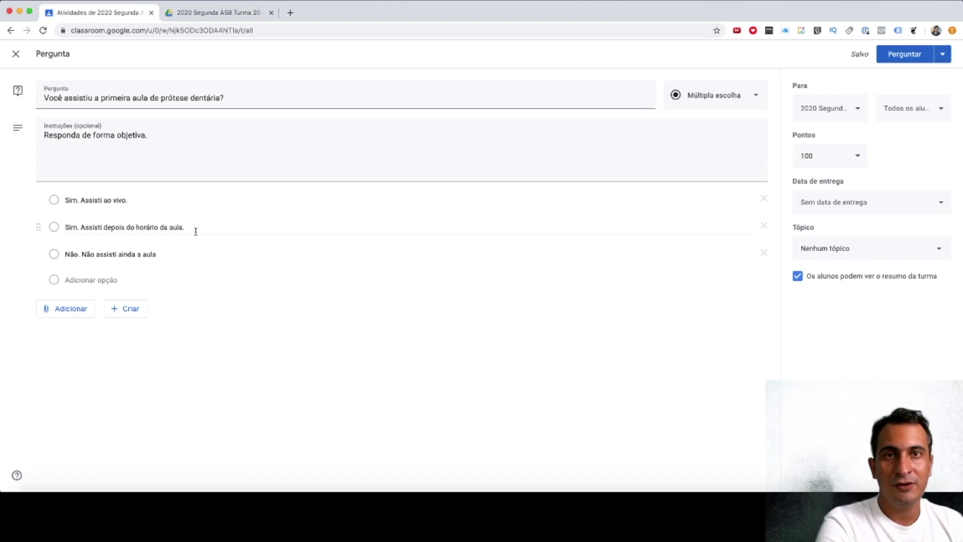
# Step: Make the question ungraded (Sem nota) and set its due date to 8 de mai. de 2020 at 23:59
pyautogui.click(860, 161)
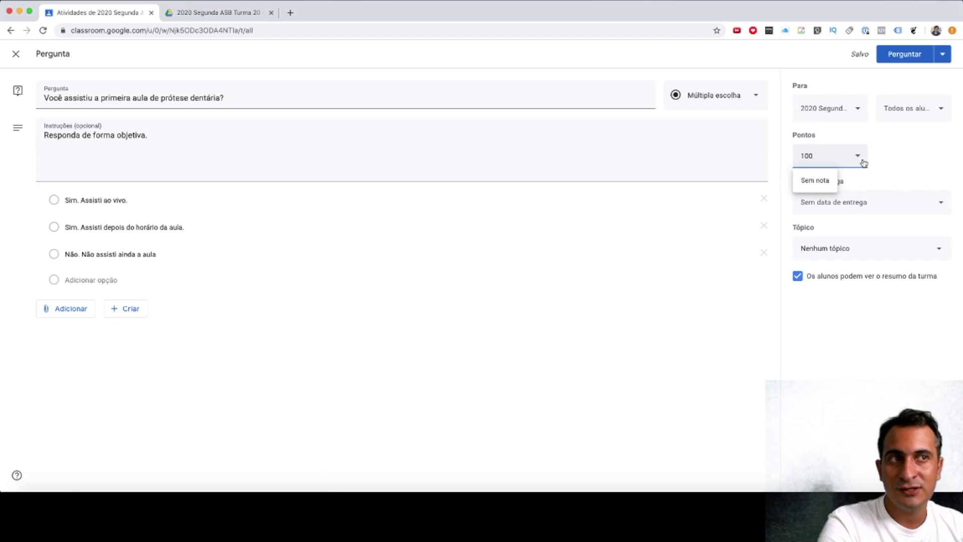
pyautogui.click(811, 181)
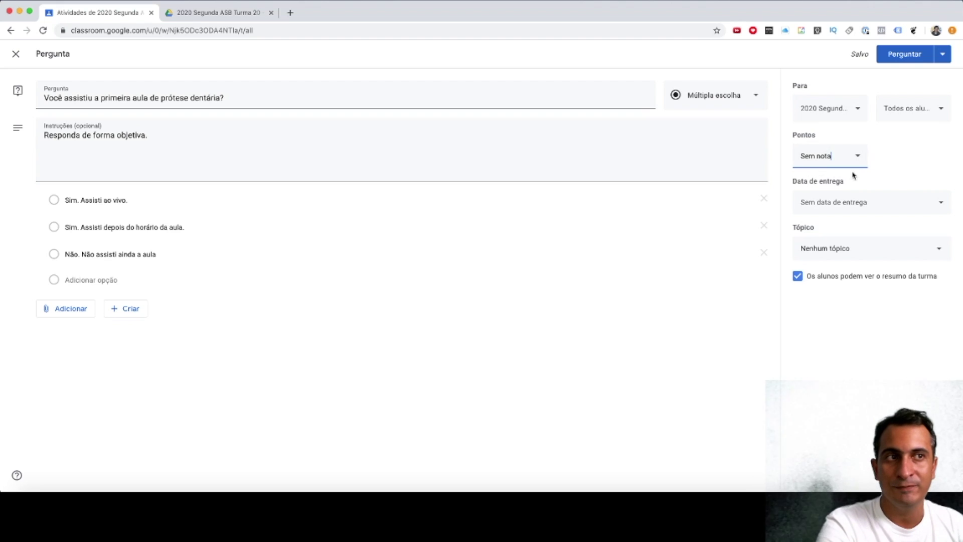
pyautogui.click(872, 202)
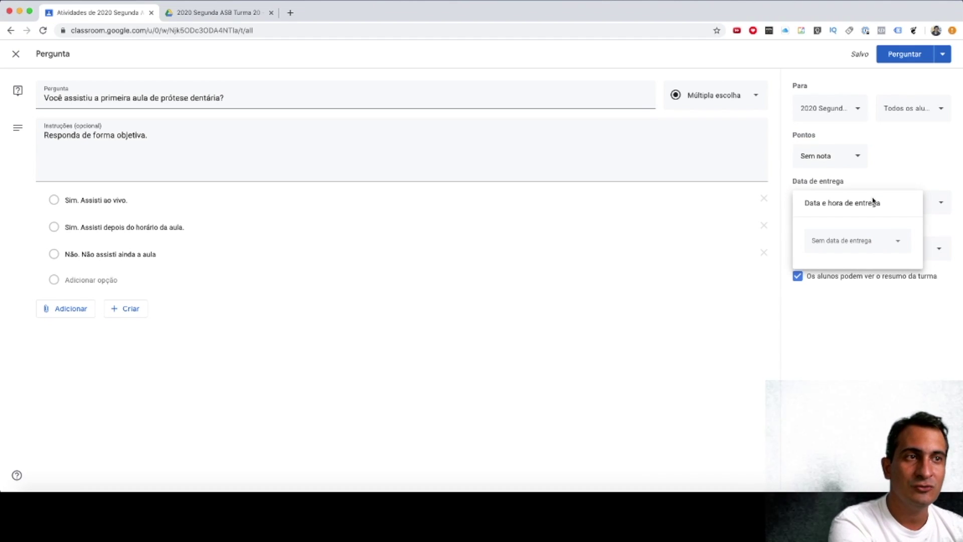
pyautogui.click(880, 240)
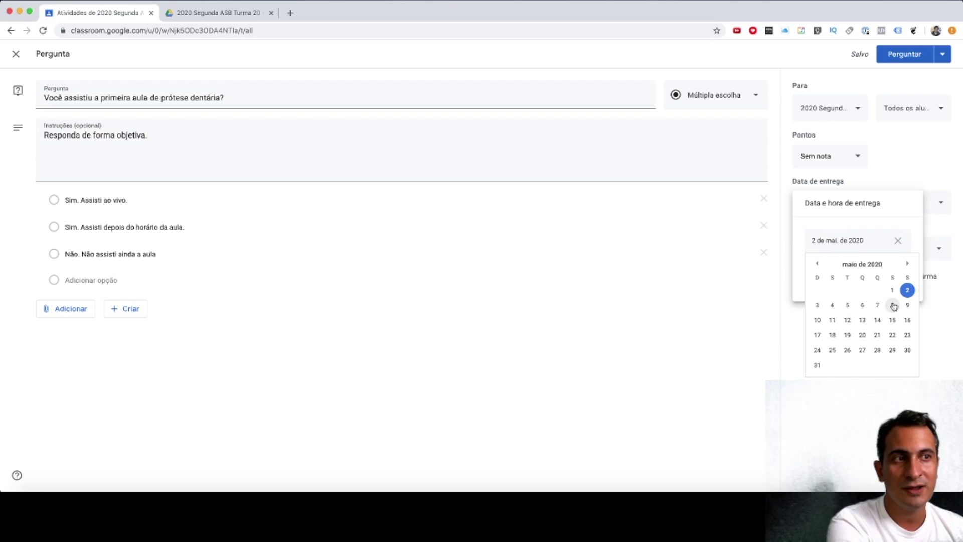
pyautogui.click(893, 304)
pyautogui.click(822, 279)
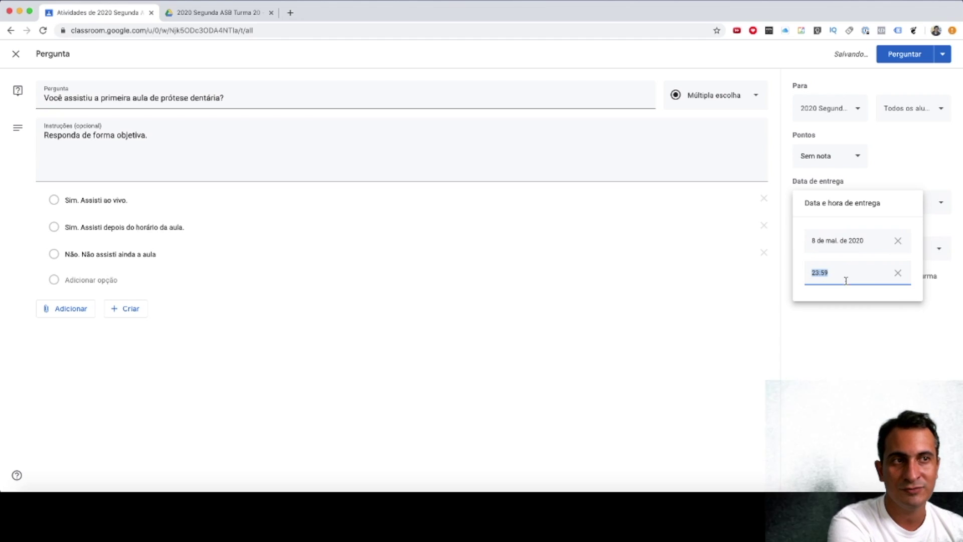
pyautogui.click(857, 325)
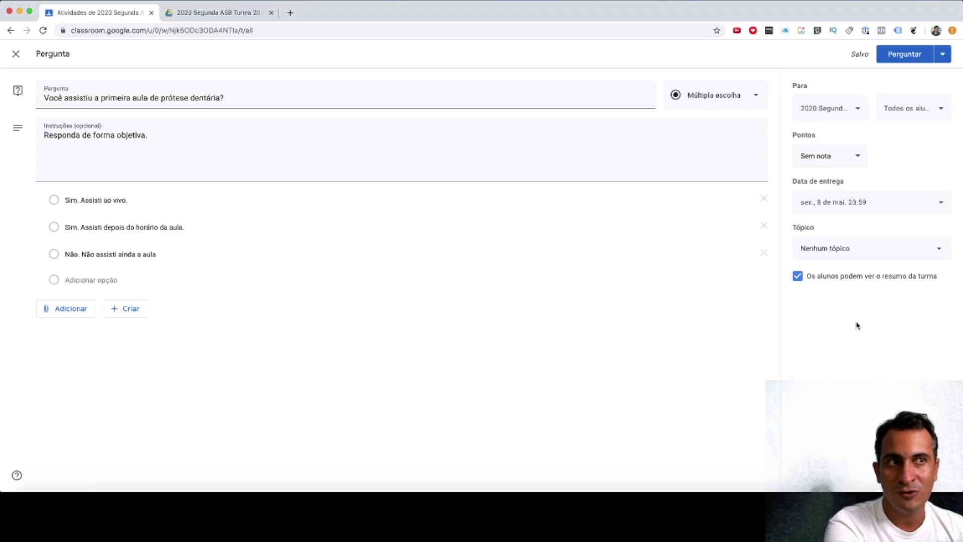
# Step: Assign the question to the "Controle de Presença" topic and turn off students' access to the class summary
pyautogui.click(834, 250)
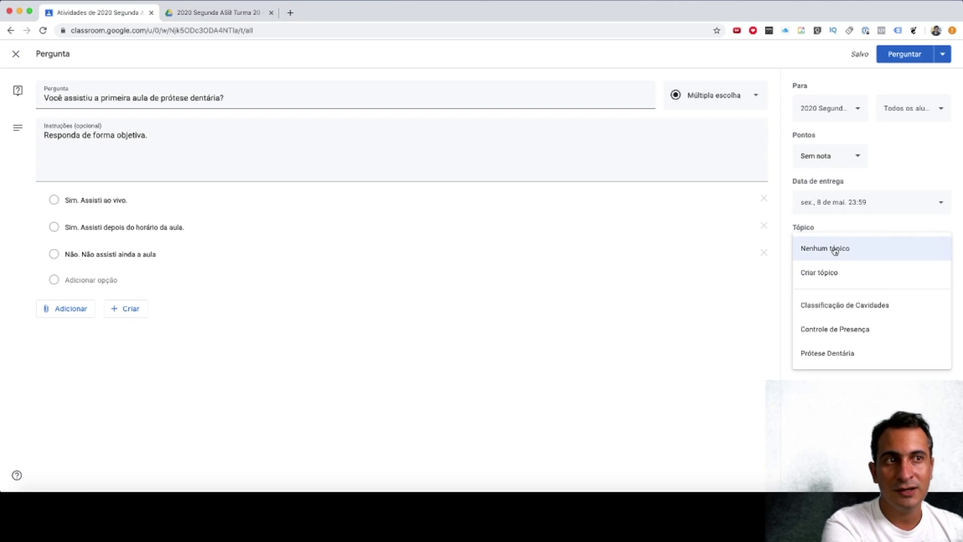
pyautogui.click(859, 332)
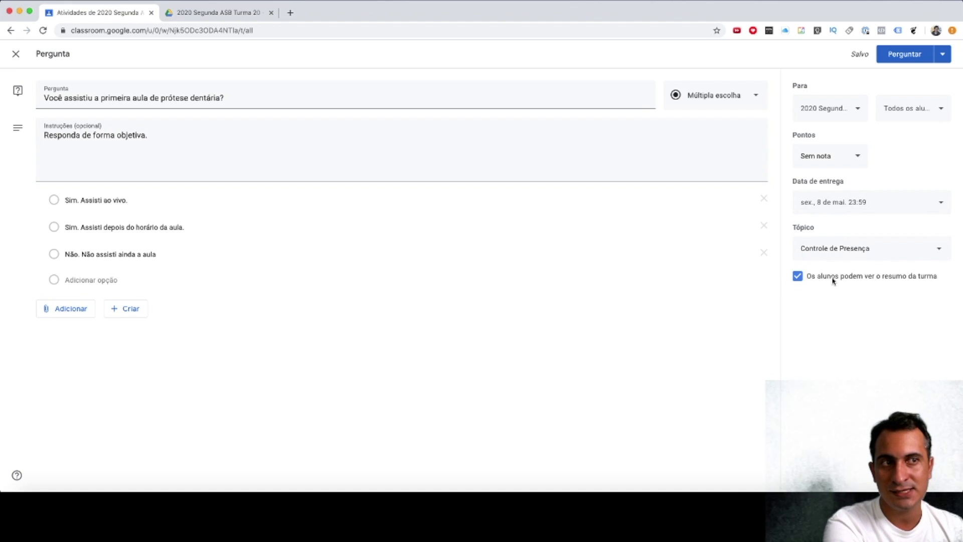
pyautogui.click(804, 281)
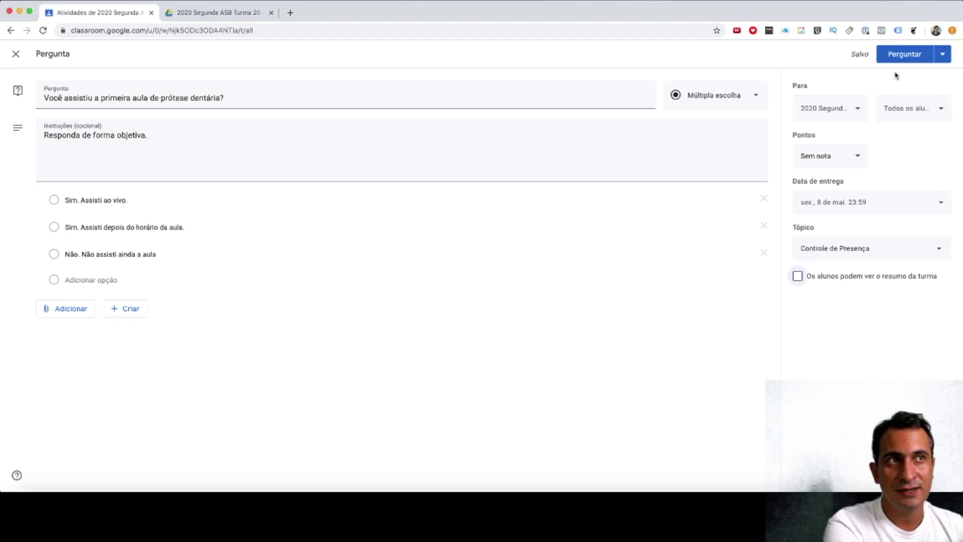
# Step: Publish the attendance question to the class and look through its full view with the student responses
pyautogui.click(902, 59)
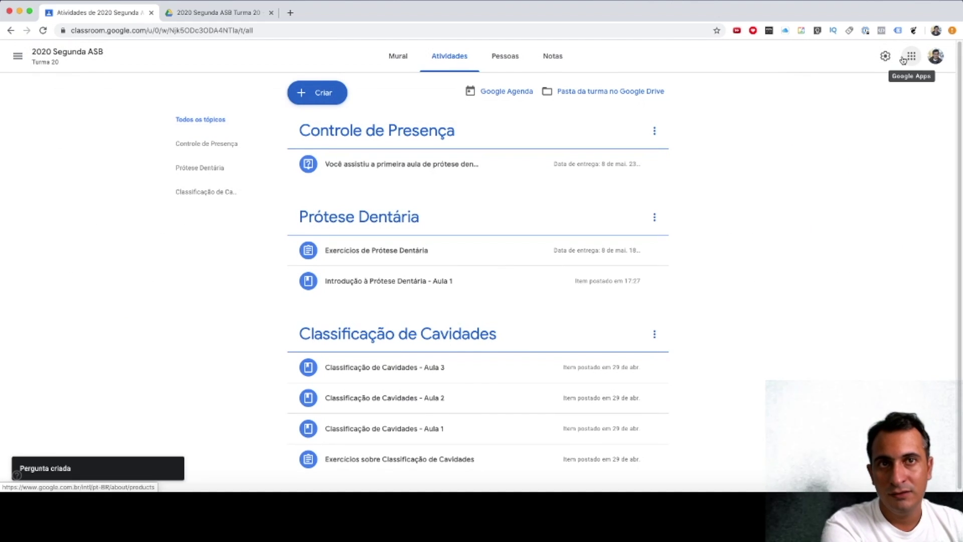
pyautogui.click(420, 169)
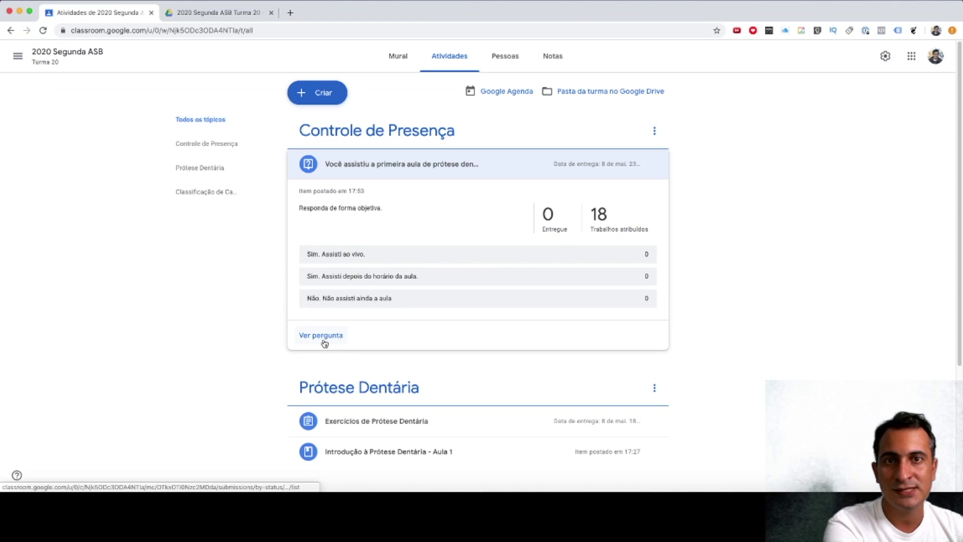
pyautogui.click(321, 335)
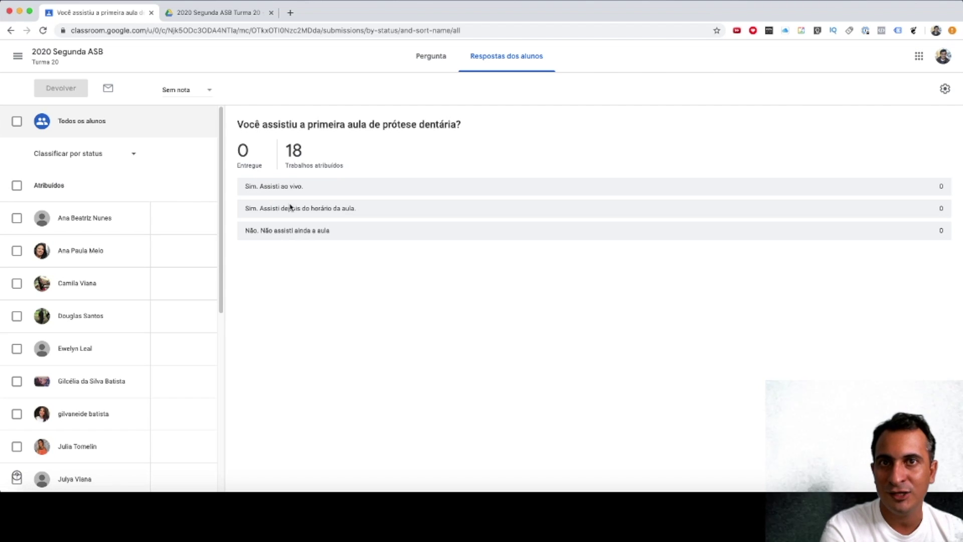
pyautogui.click(531, 60)
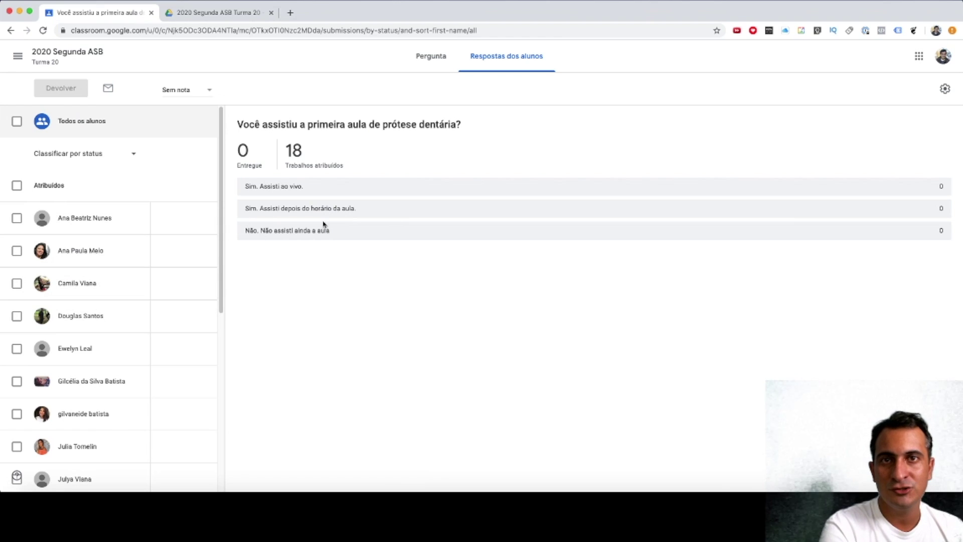
pyautogui.click(433, 56)
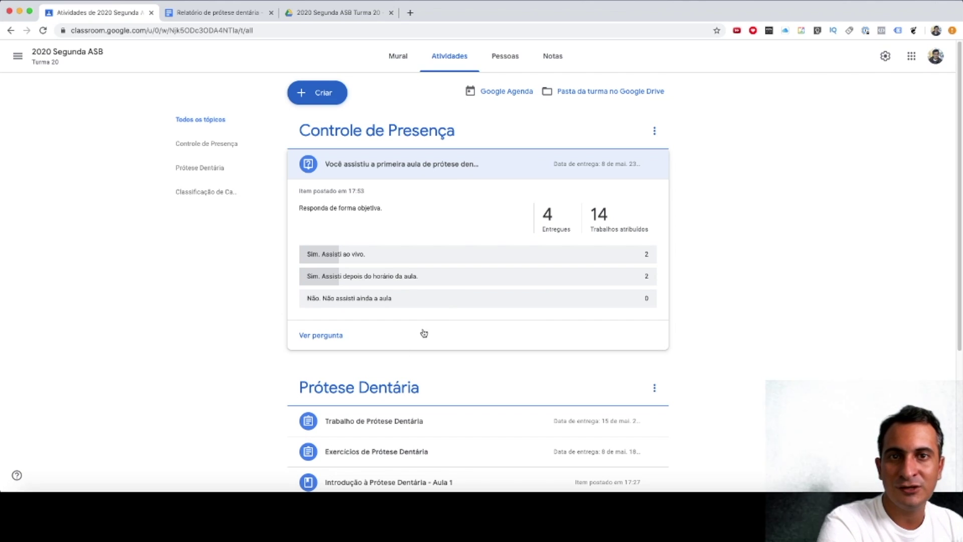
# Step: Open the student responses to the attendance question and sort the students by answer (Classificar por resposta)
pyautogui.click(337, 337)
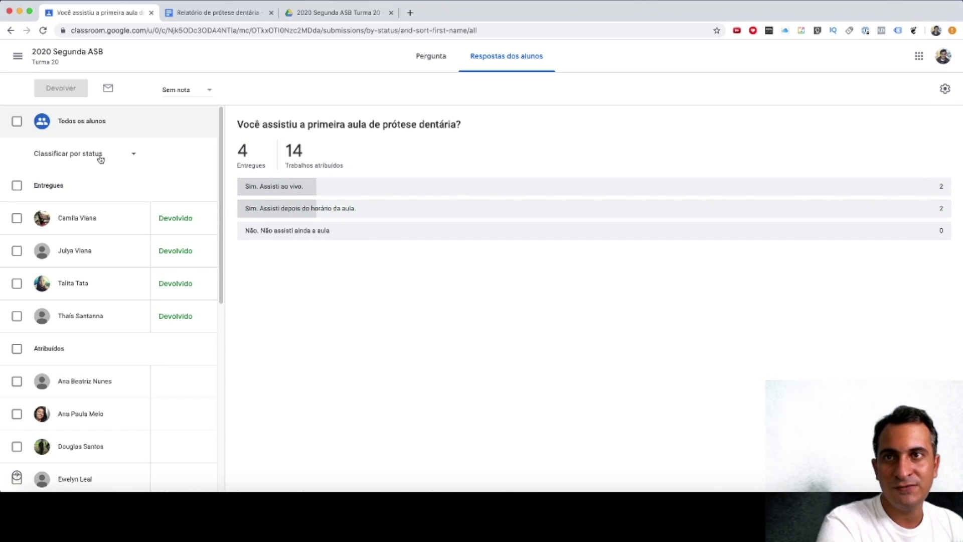
pyautogui.click(131, 156)
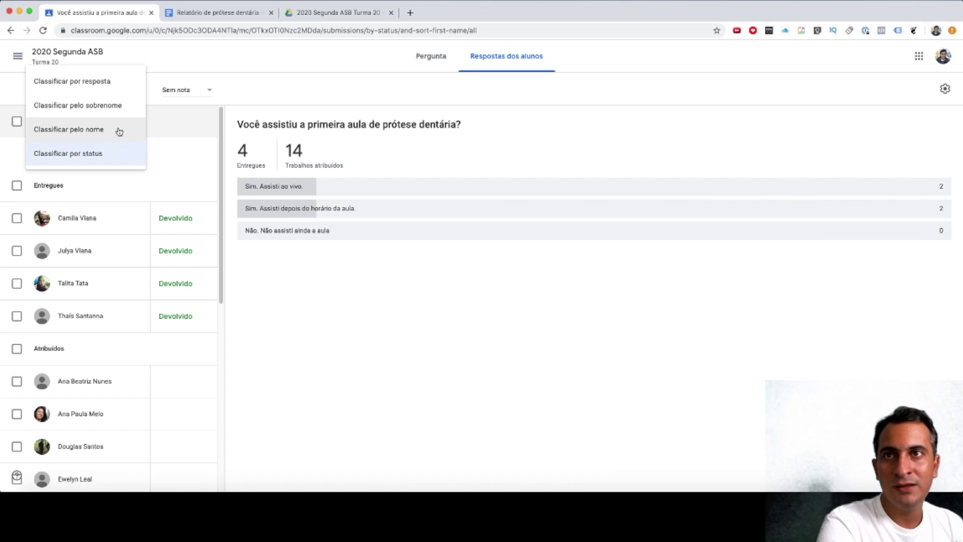
pyautogui.click(118, 82)
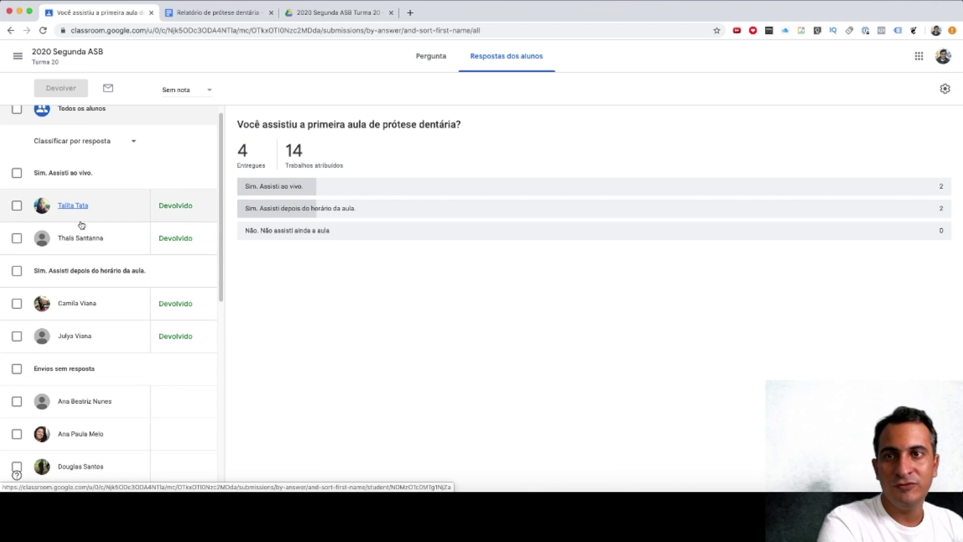
# Step: Open the response of the second student under "Sim. Assisti ao vivo." and check that student's submission history (Ver histórico)
pyautogui.scroll(-1, 80, 223)
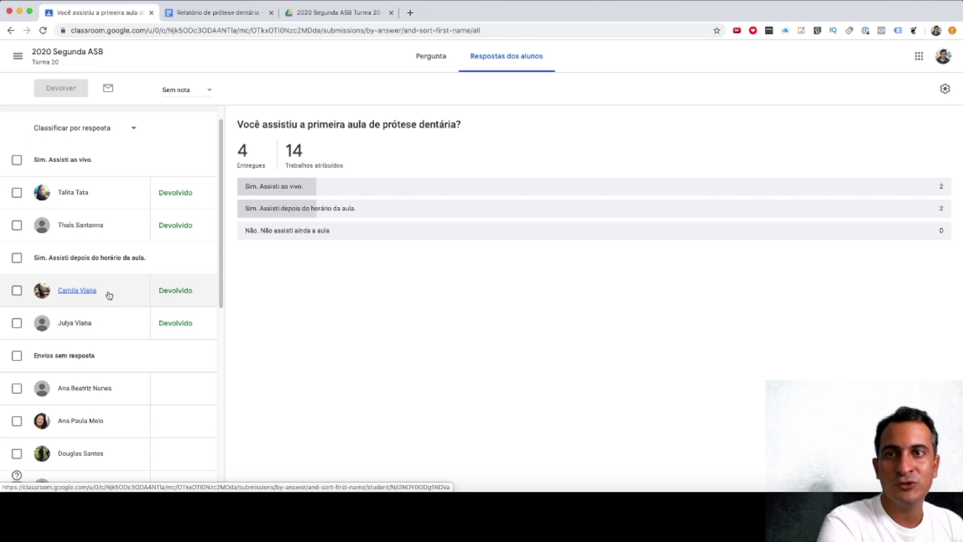
pyautogui.scroll(-1, 106, 295)
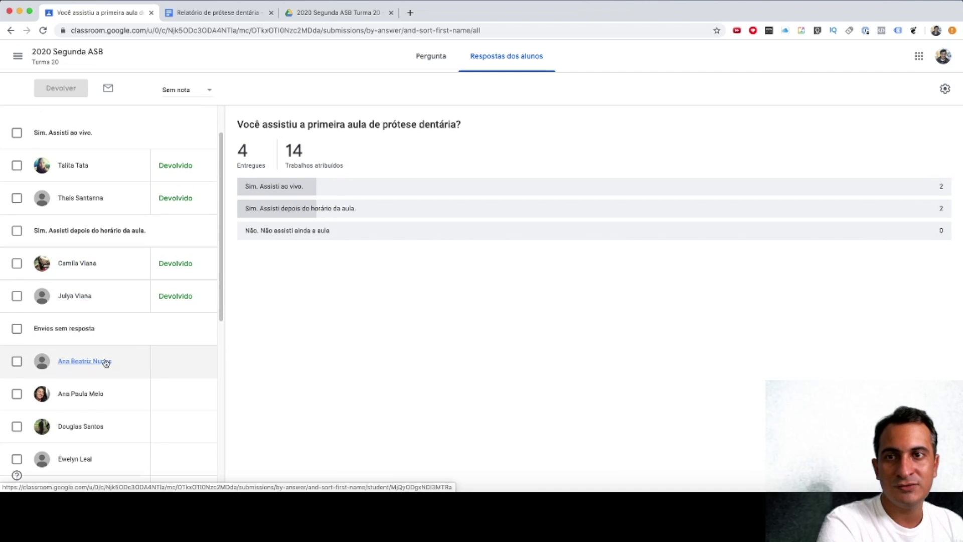
pyautogui.moveTo(103, 394); pyautogui.dragTo(161, 419)
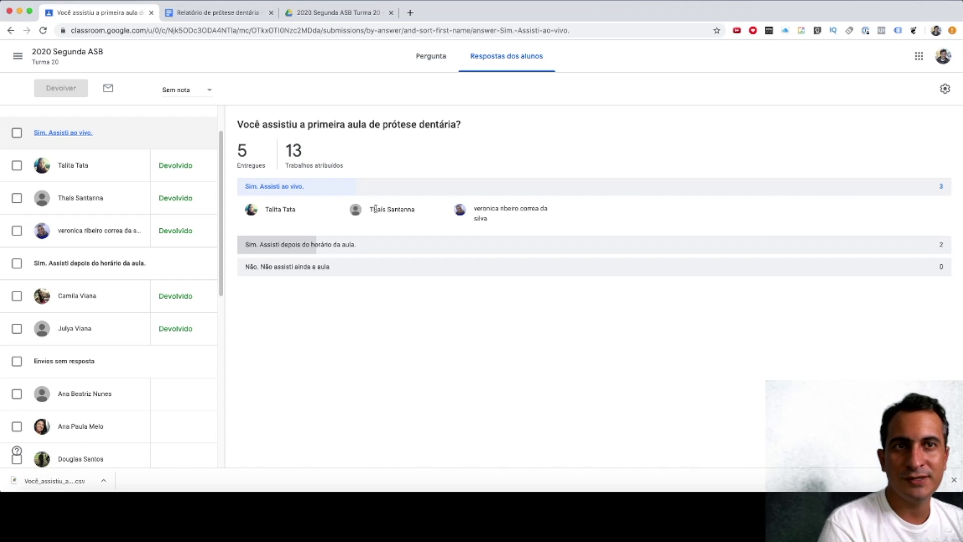
pyautogui.click(80, 198)
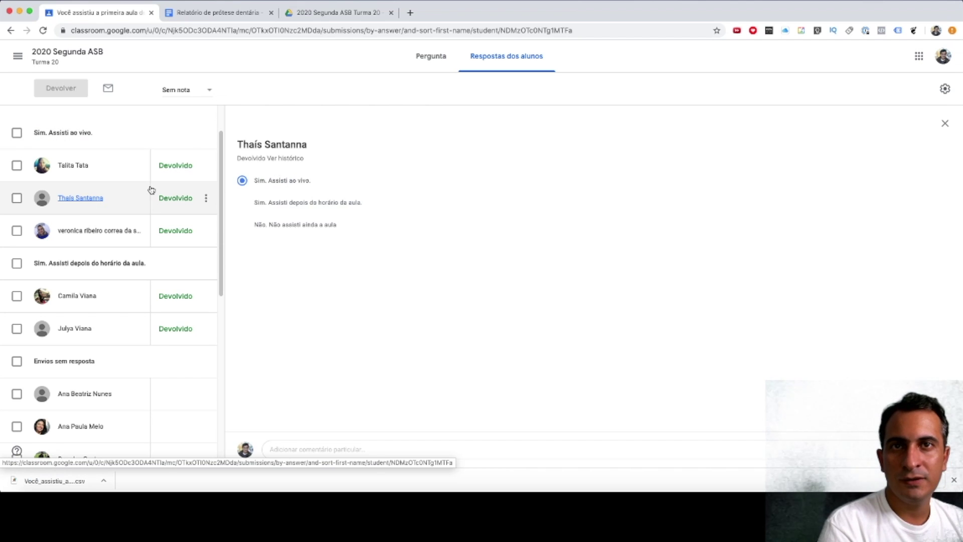
pyautogui.click(279, 159)
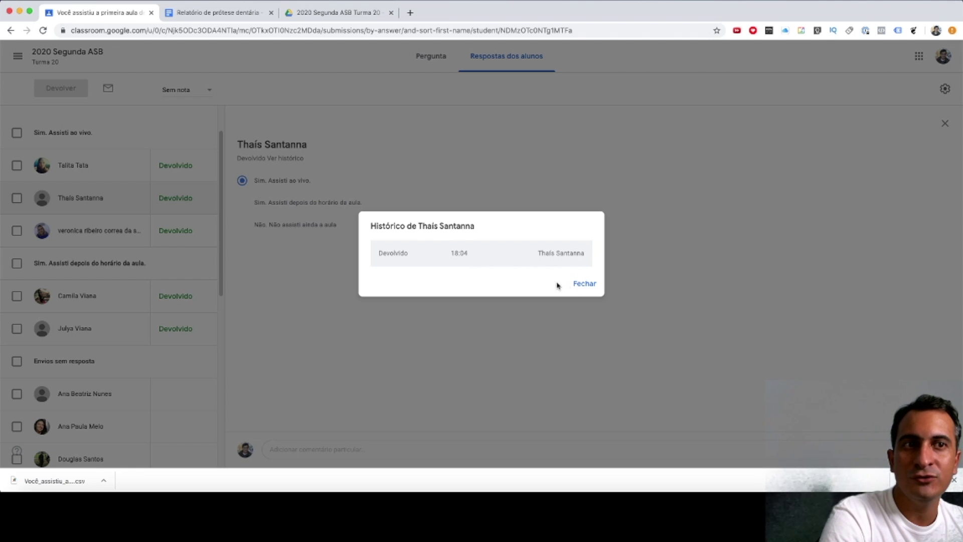
pyautogui.click(578, 285)
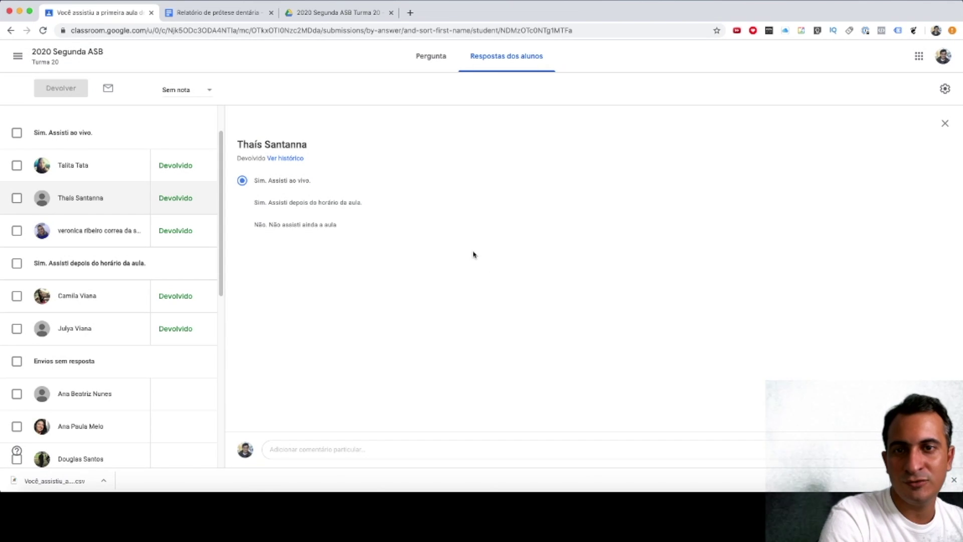